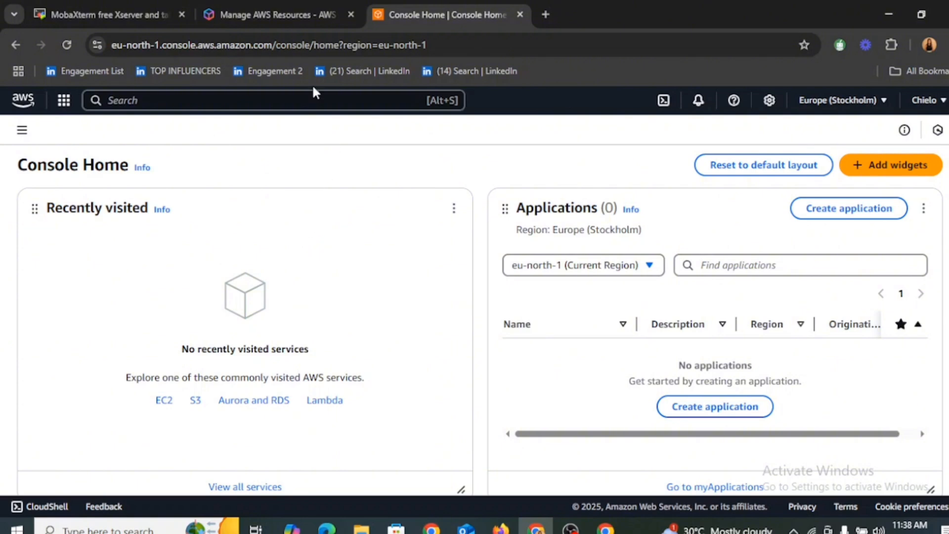
Find the VPC service and open its form for creating a new VPC.
left_click(248, 98)
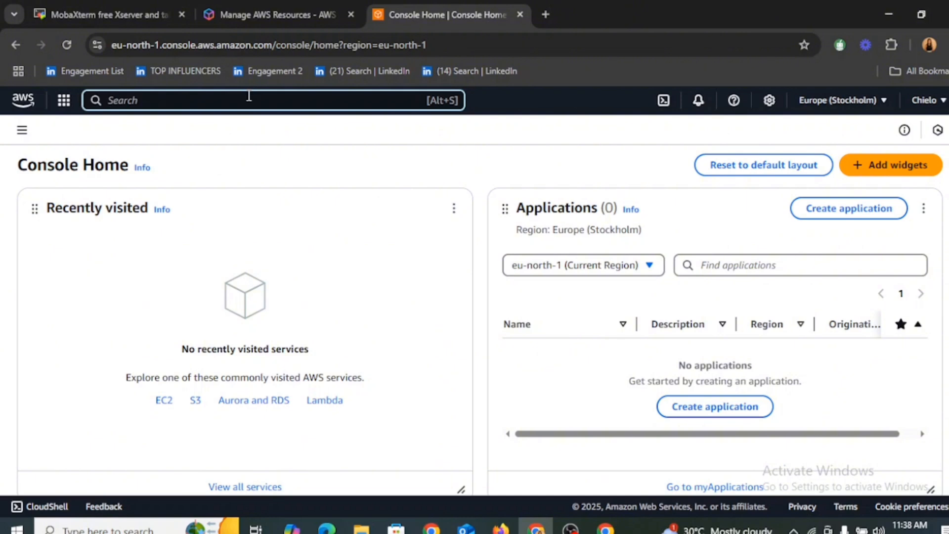
type("VPC")
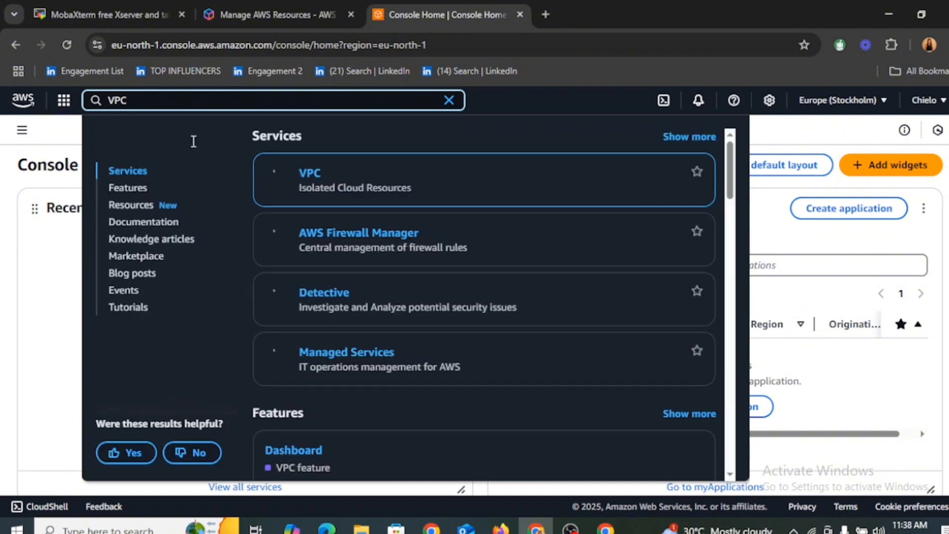
left_click(310, 174)
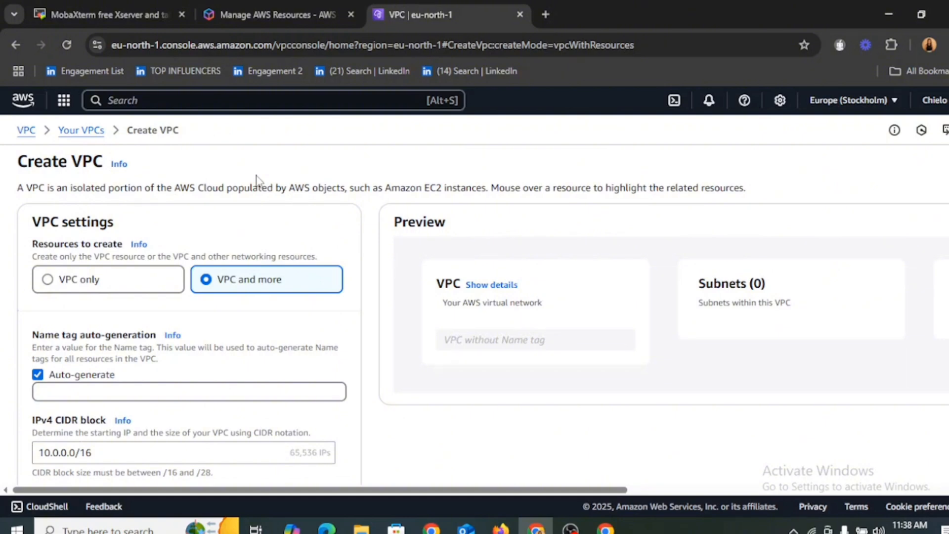
Choose to create the VPC only and set its name tag to BCLOUDSECURITY.
left_click(54, 286)
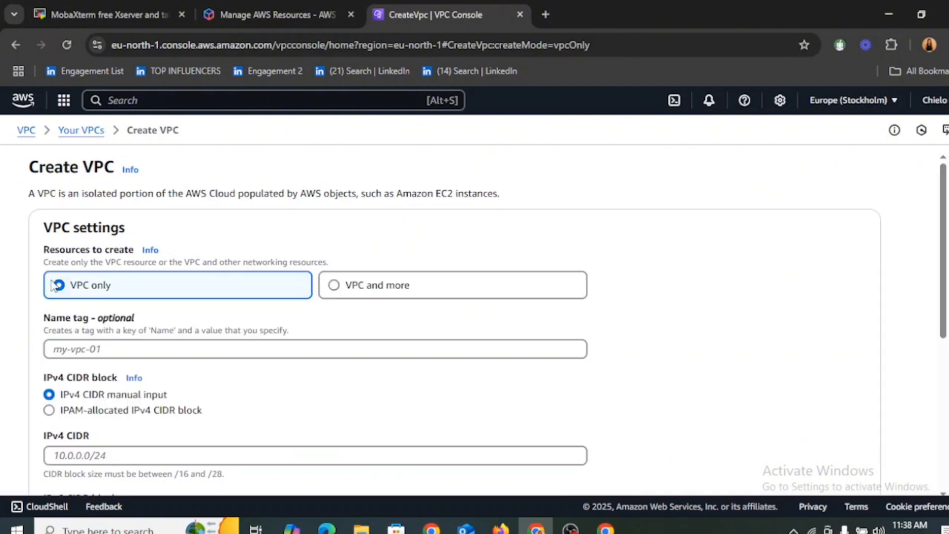
left_click(190, 349)
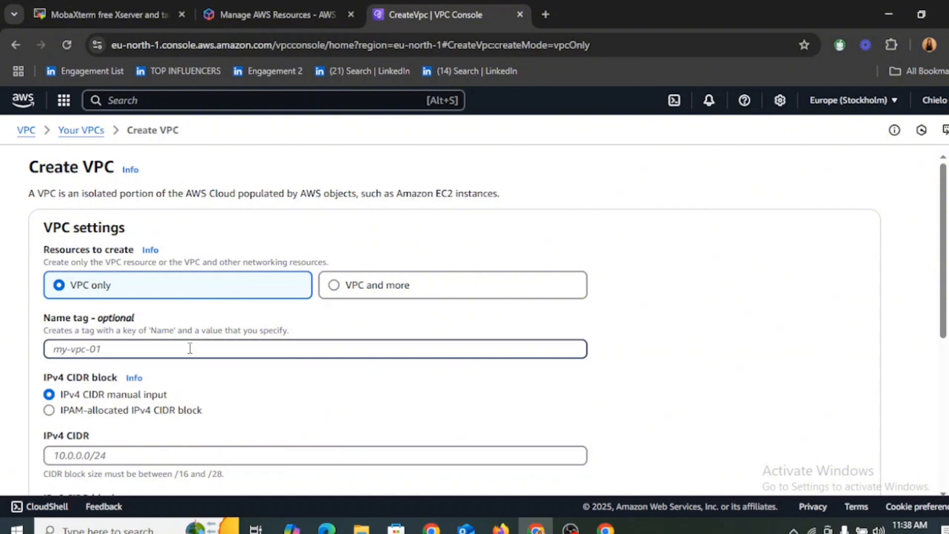
type("BCLOUDSEC1")
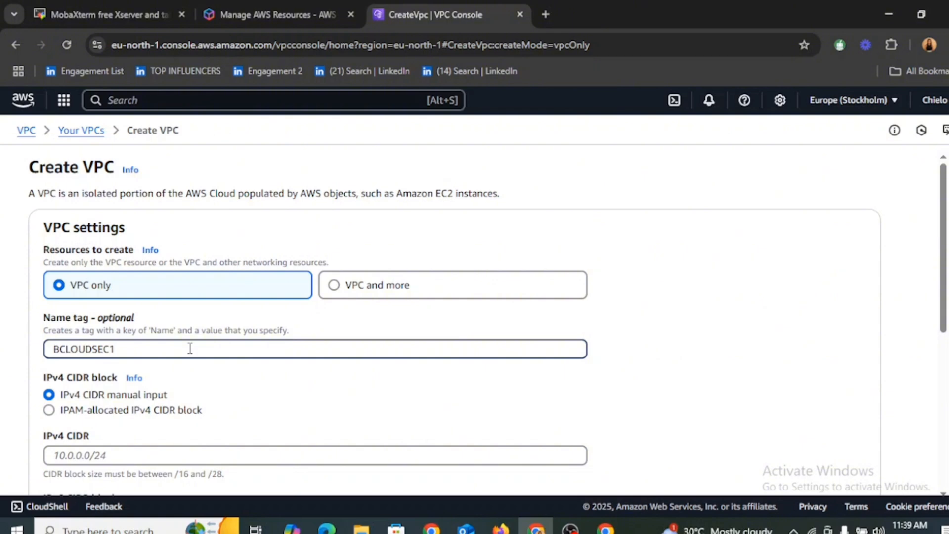
key("BackSpace")
type("URITY")
Set the IPv4 CIDR to 192.168.0.0/24 and create the VPC.
scroll(936, 331, "down", 1)
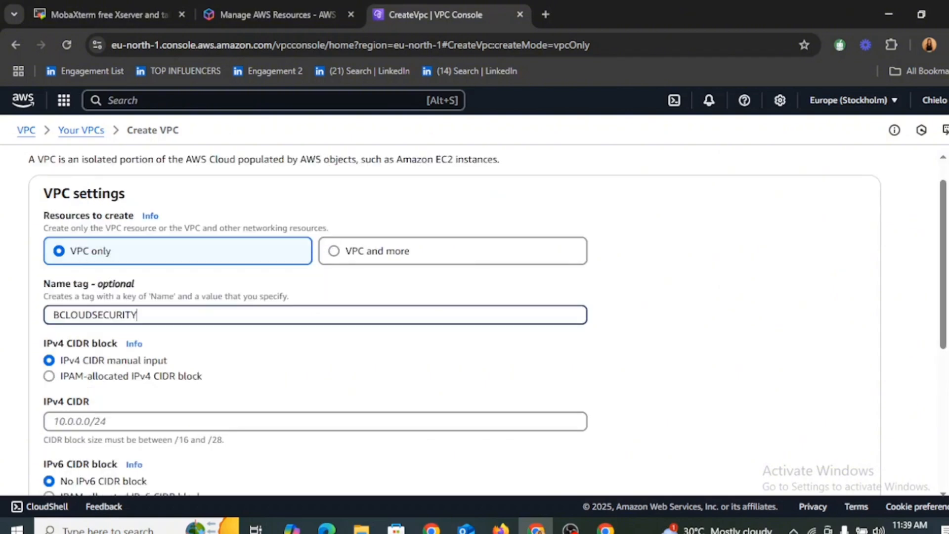
scroll(474, 326, "down", 1)
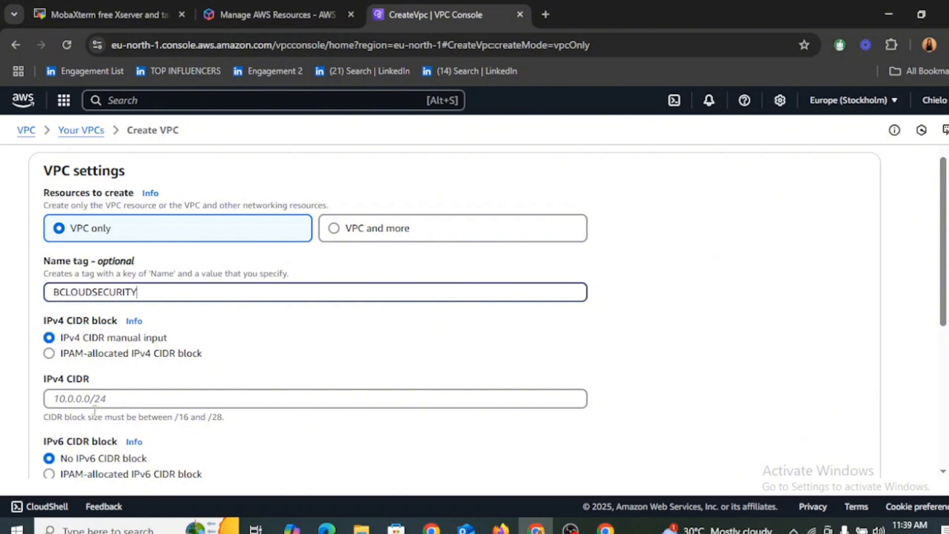
left_click(114, 398)
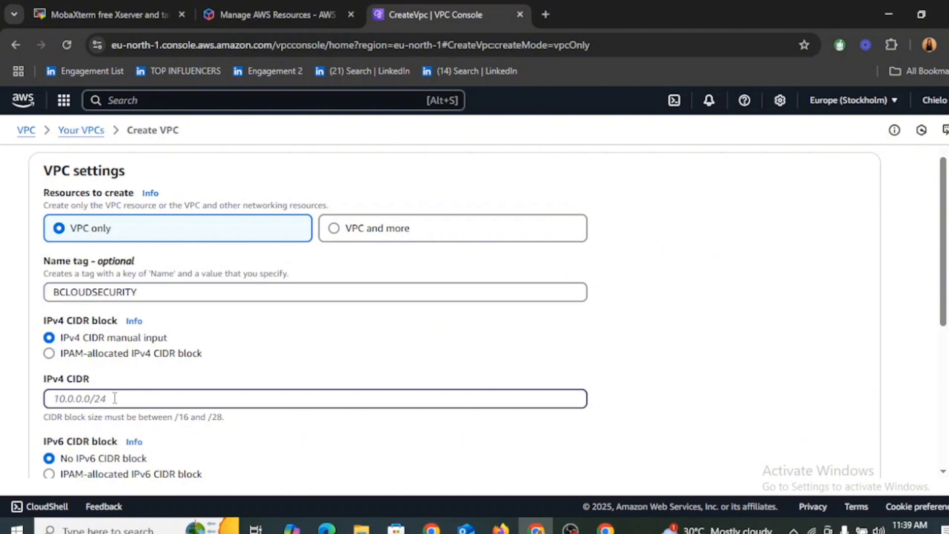
type("192.168.0.0/25")
key("BackSpace")
type("4")
scroll(944, 359, "down", 2)
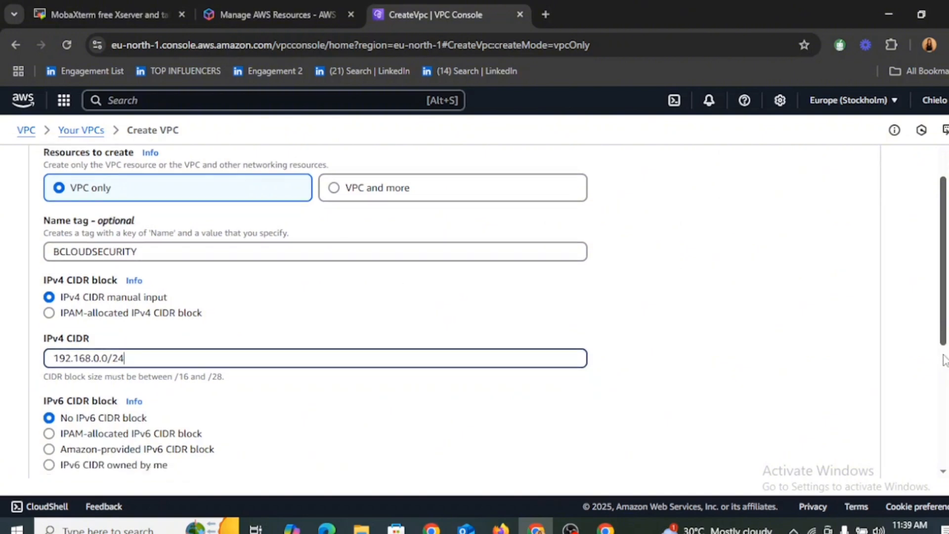
scroll(944, 359, "down", 3)
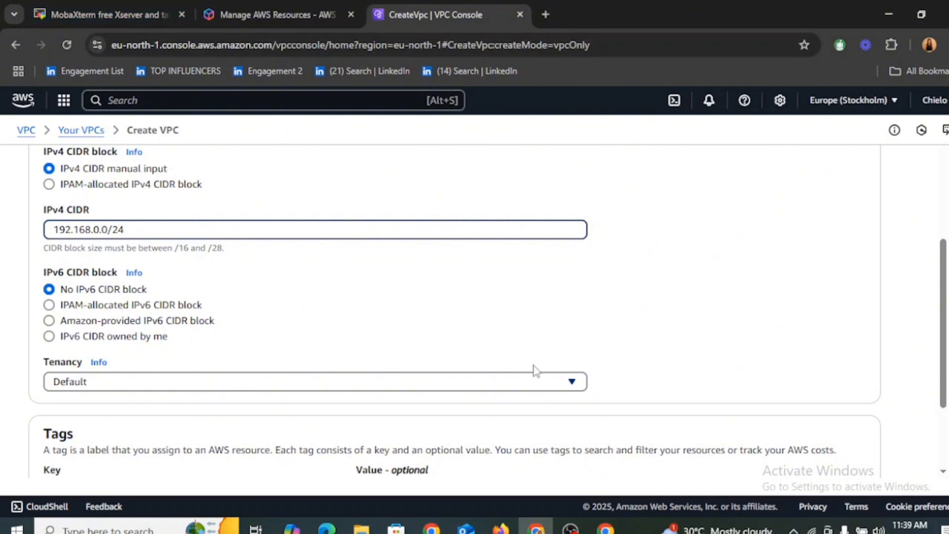
scroll(944, 295, "down", 2)
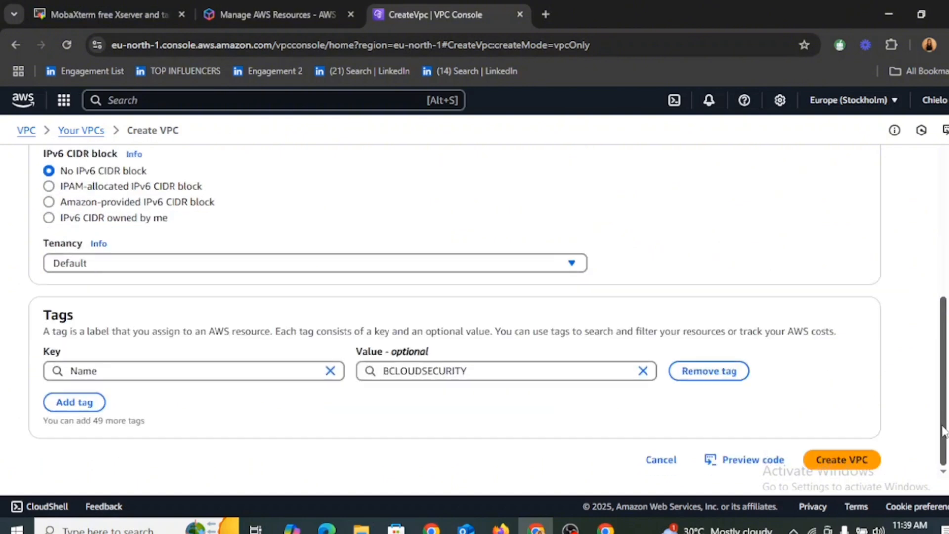
left_click(834, 465)
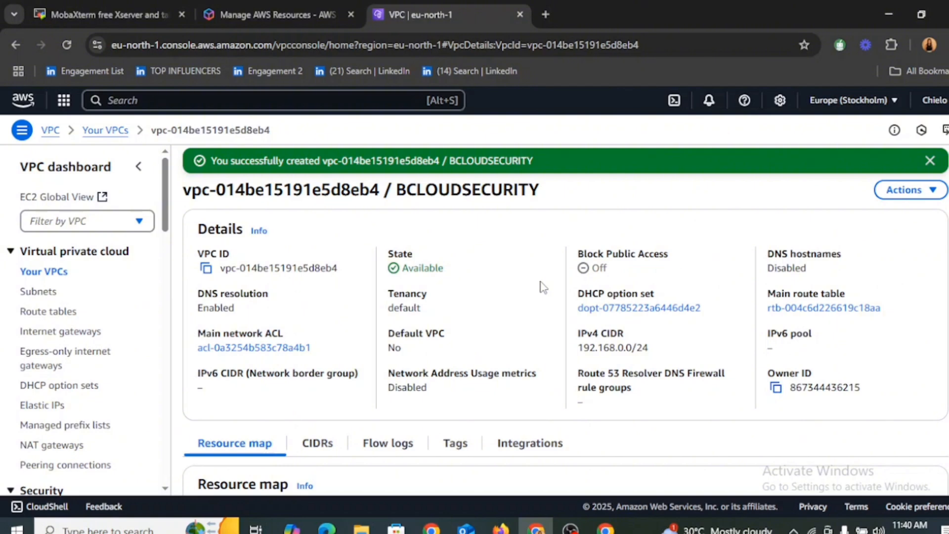
Review the new VPC's details and its resource map.
scroll(544, 288, "down", 1)
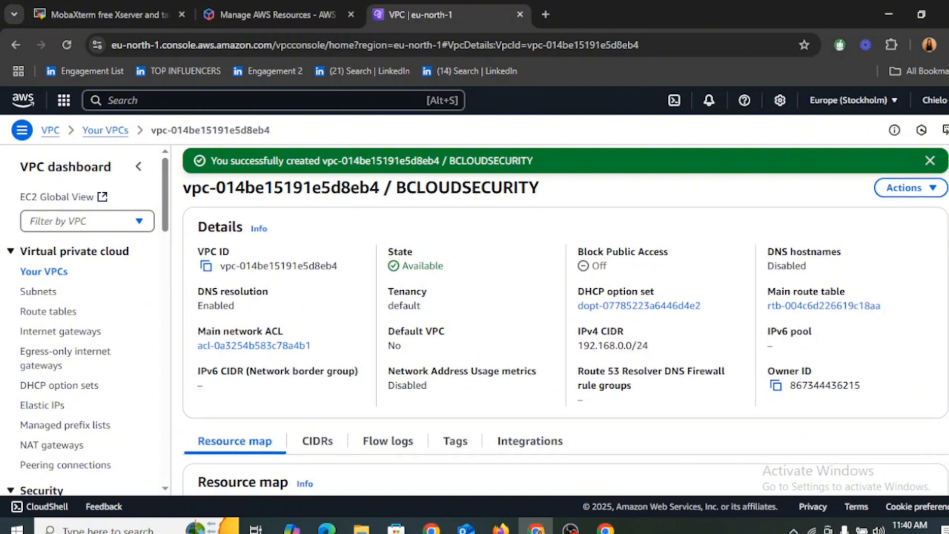
scroll(565, 321, "down", 1)
scroll(269, 248, "up", 1)
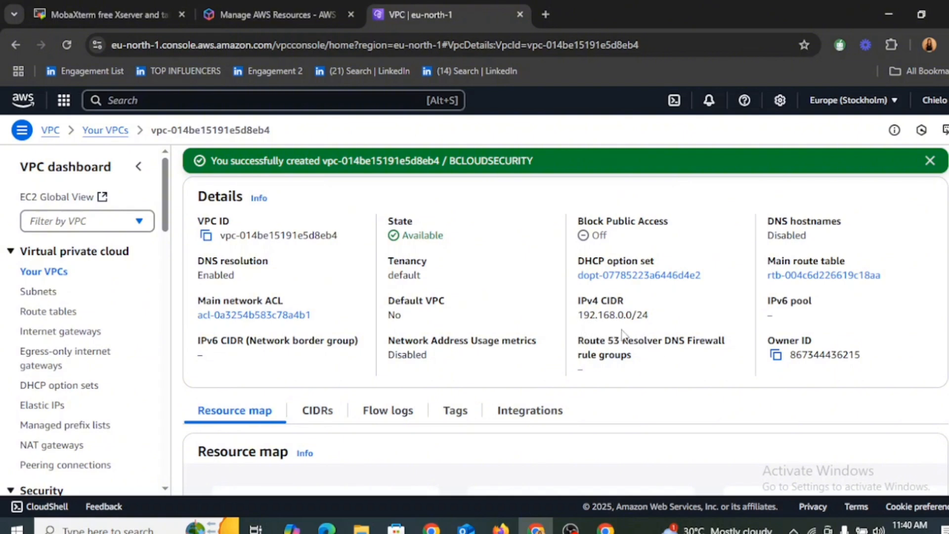
scroll(566, 334, "down", 3)
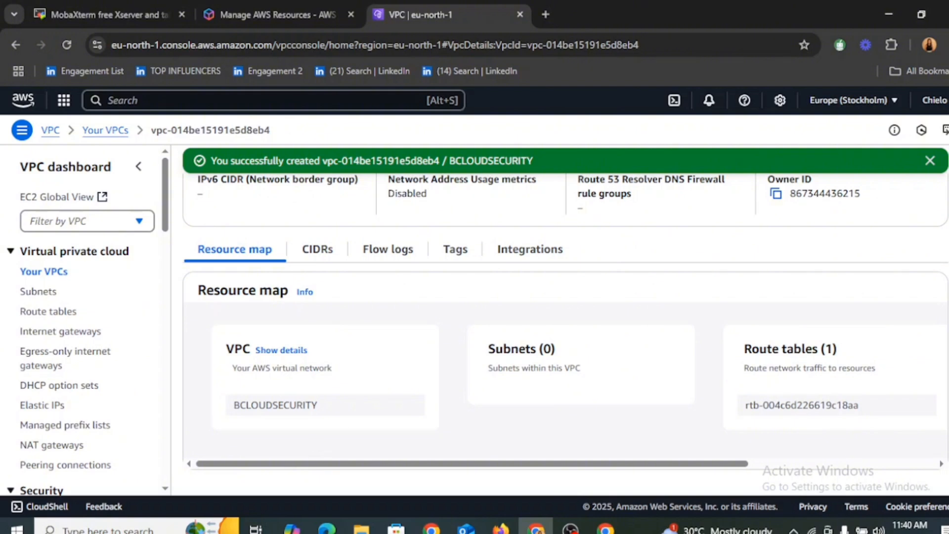
scroll(566, 331, "up", 2)
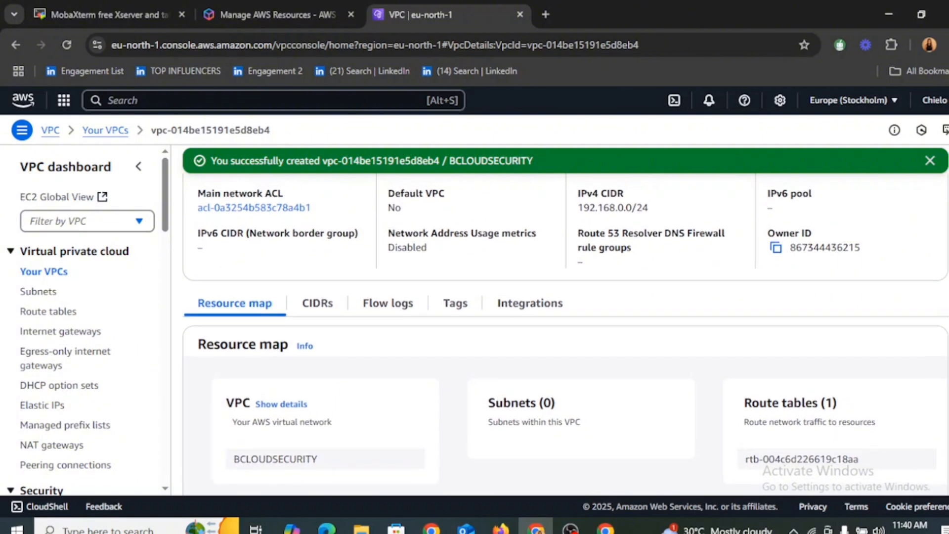
scroll(565, 330, "up", 1)
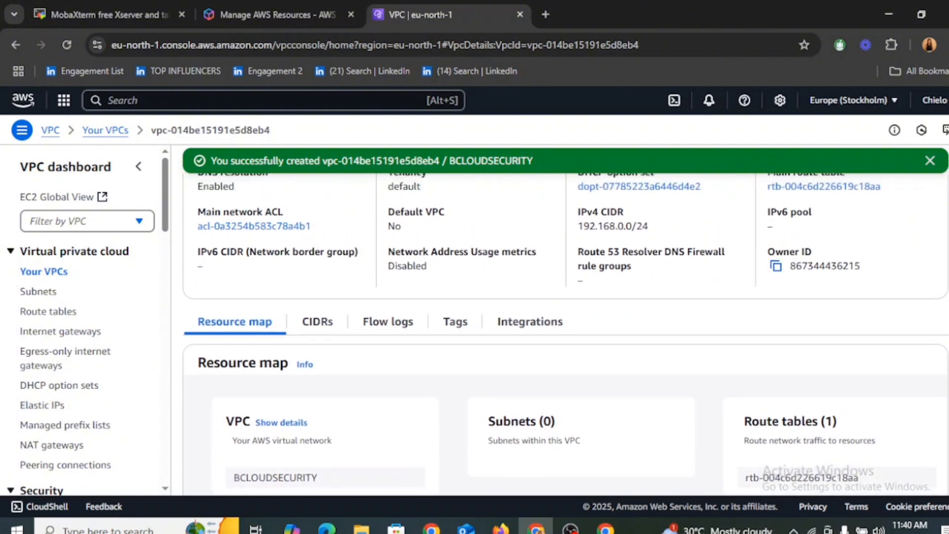
scroll(565, 331, "up", 3)
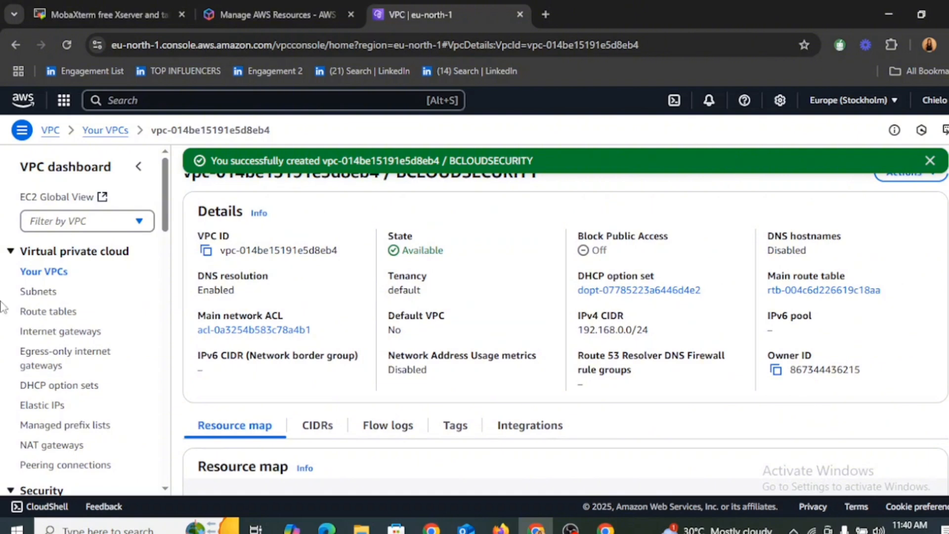
Start a new subnet and assign it to the BCLOUDSECURITY VPC.
left_click(47, 296)
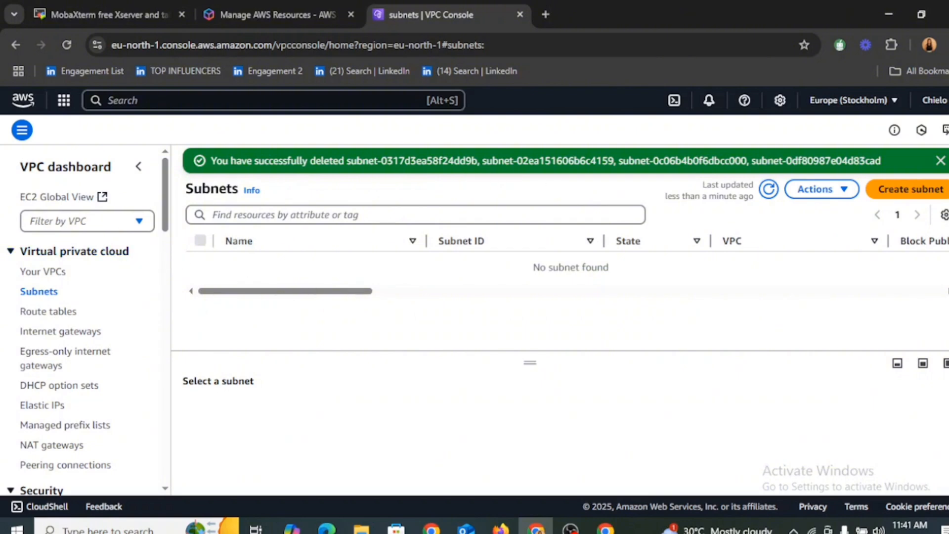
left_click(915, 190)
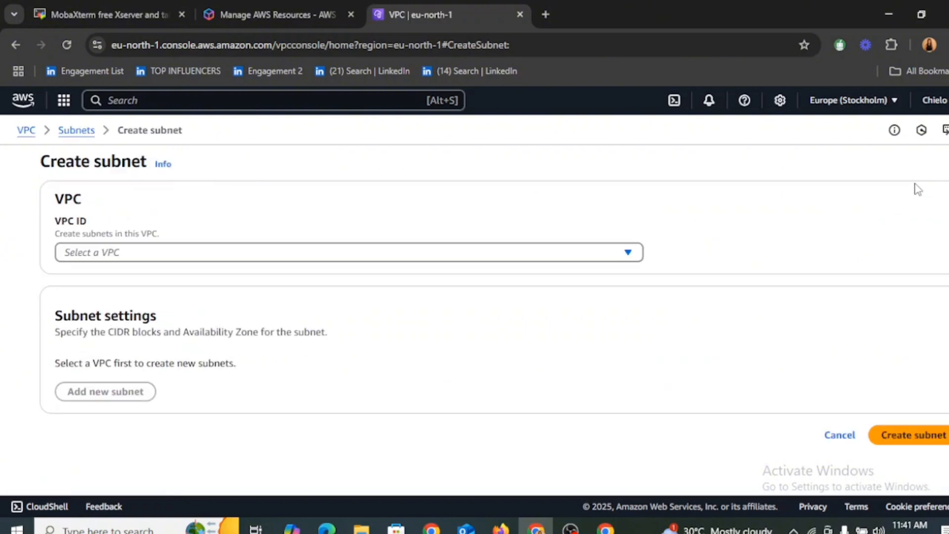
left_click(275, 255)
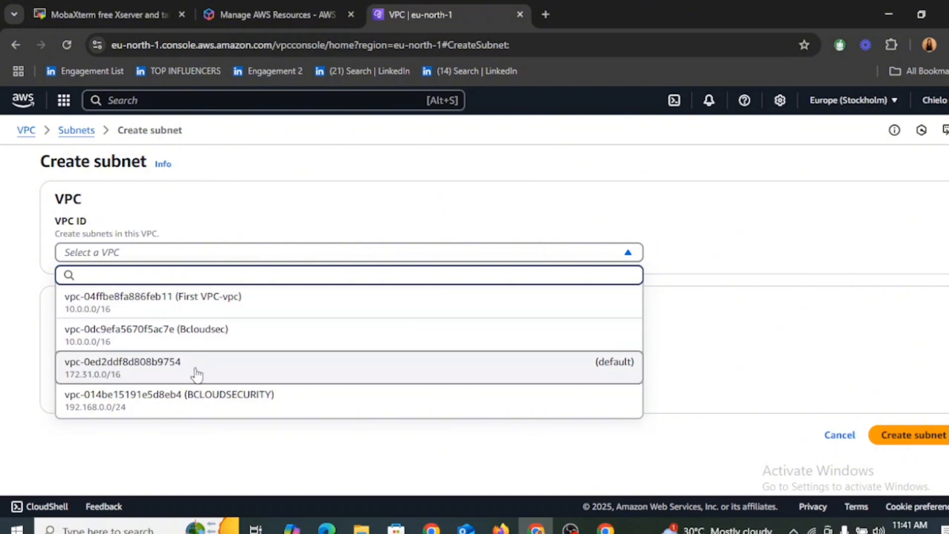
left_click(223, 412)
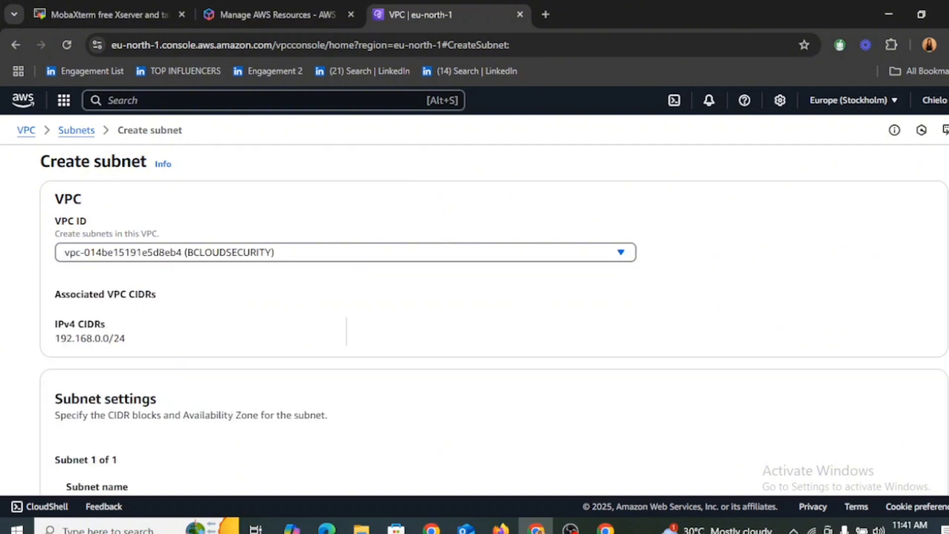
Name the subnet Users and place it in the Europe (Stockholm) / eu-north-1a Availability Zone.
scroll(475, 322, "down", 2)
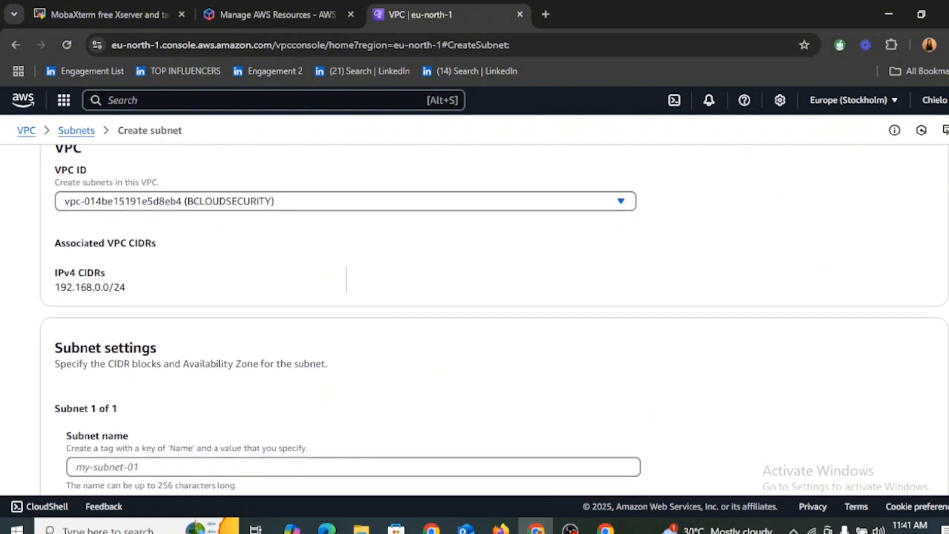
scroll(209, 242, "down", 2)
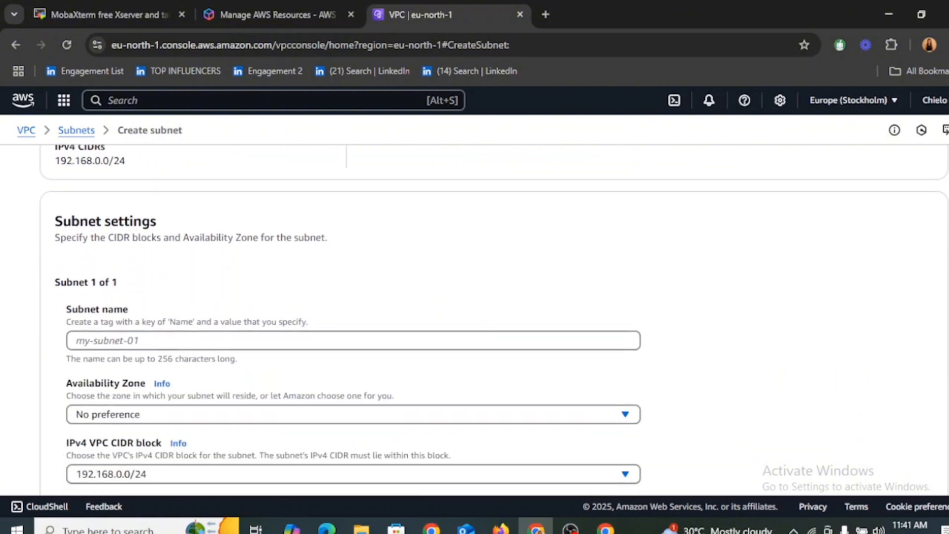
left_click(198, 340)
type("Users")
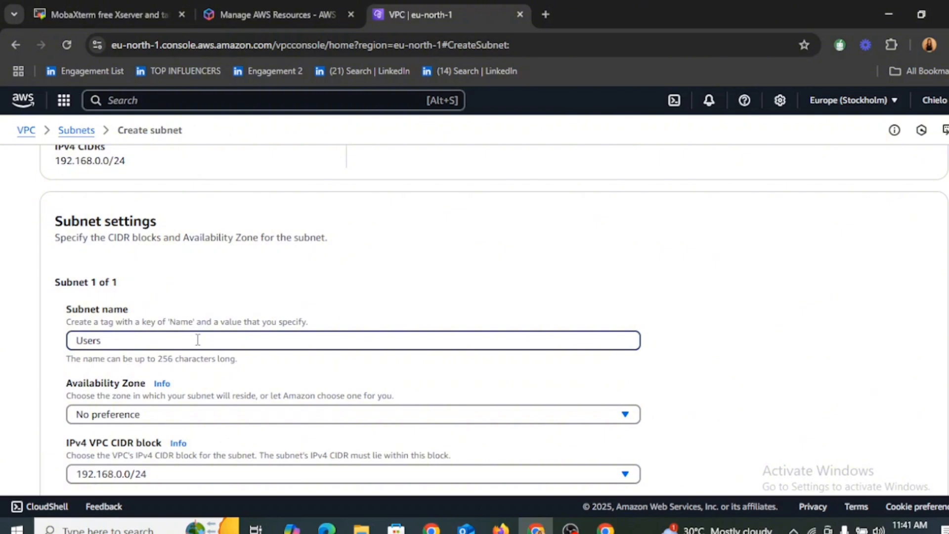
left_click(626, 414)
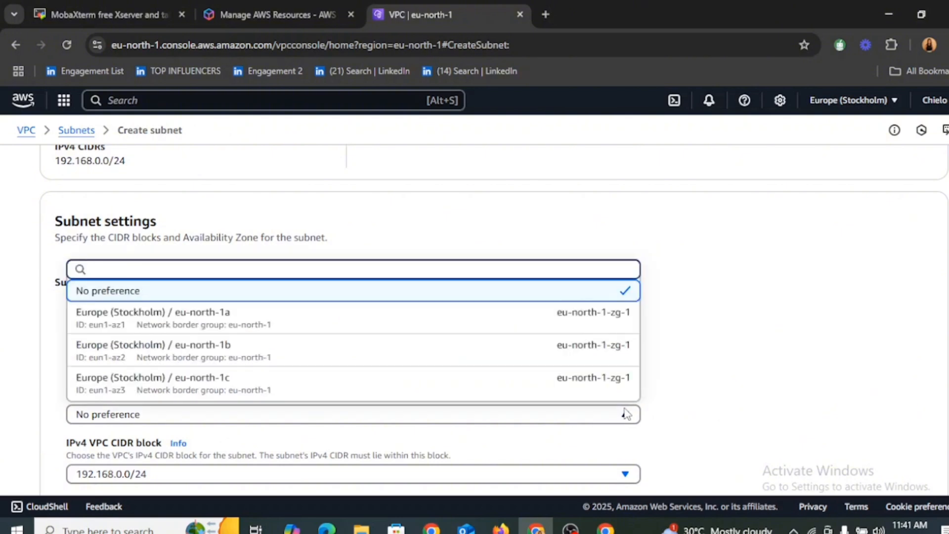
left_click(199, 319)
Set the IPv4 subnet CIDR block to 192.168.0.10/26 and create the Users subnet.
scroll(475, 319, "down", 4)
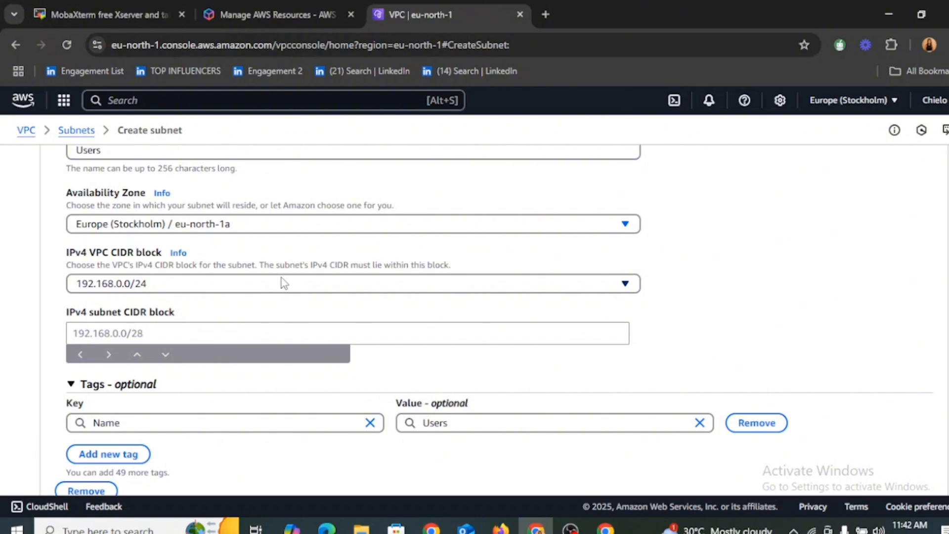
left_click(277, 291)
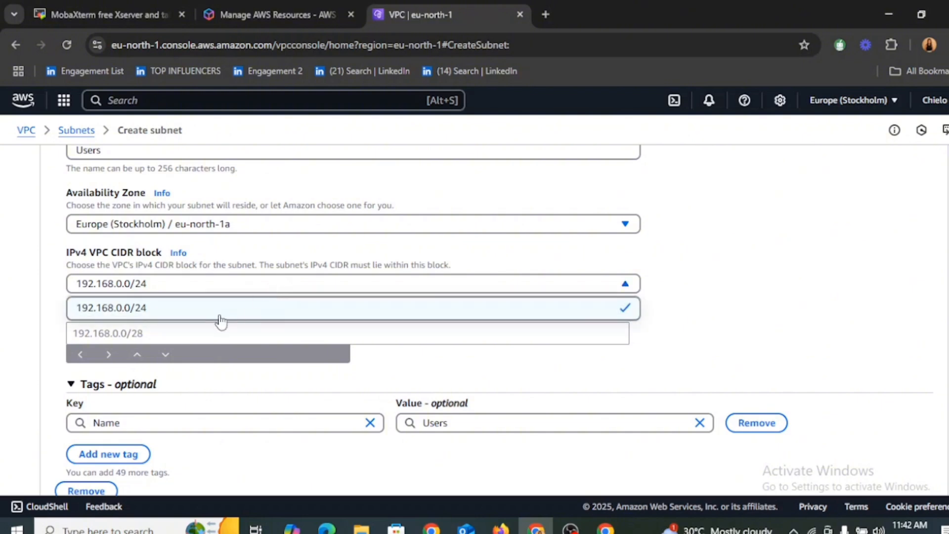
left_click(213, 333)
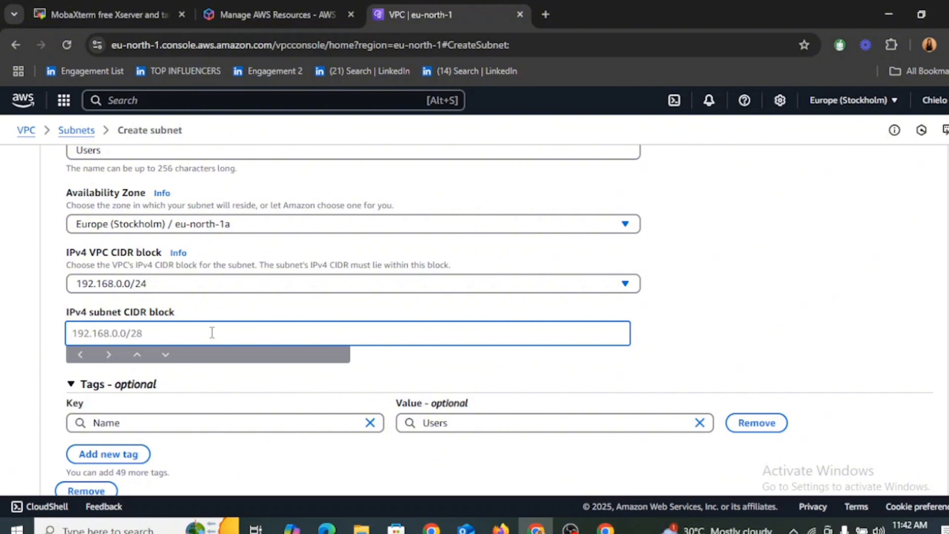
type("192.168.0")
type(".10/26")
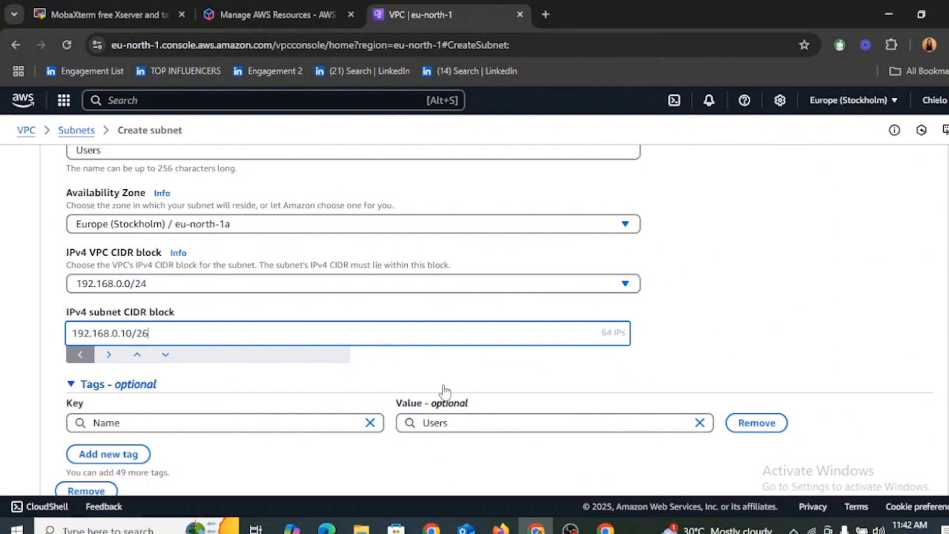
left_click(521, 379)
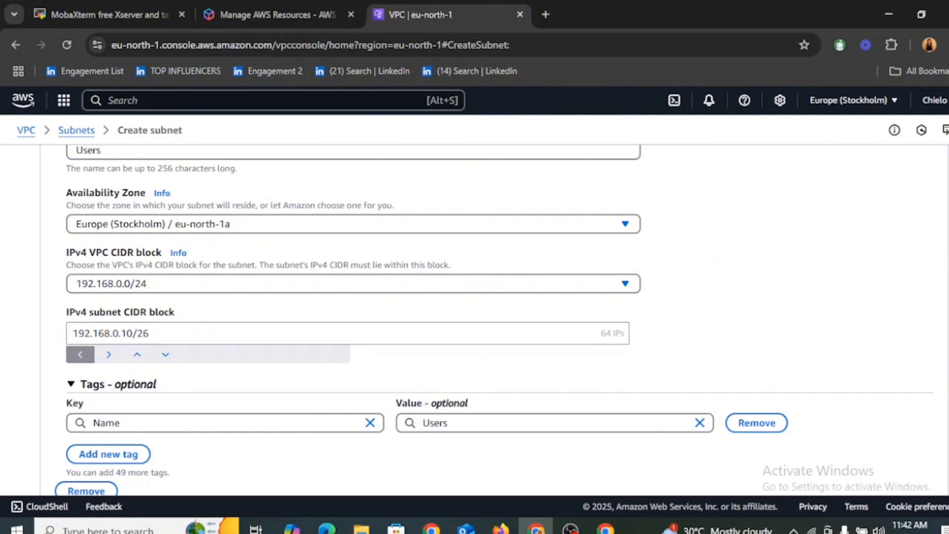
scroll(474, 321, "down", 2)
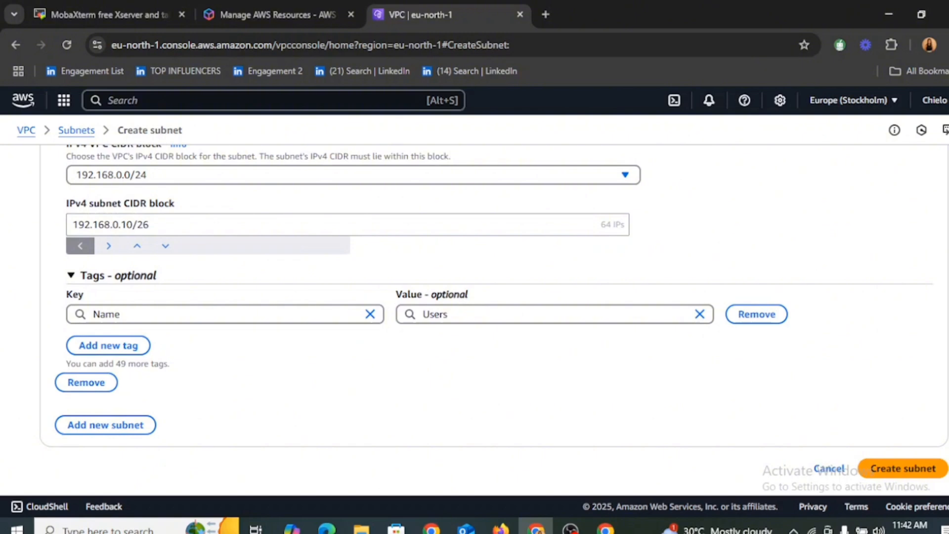
left_click(904, 470)
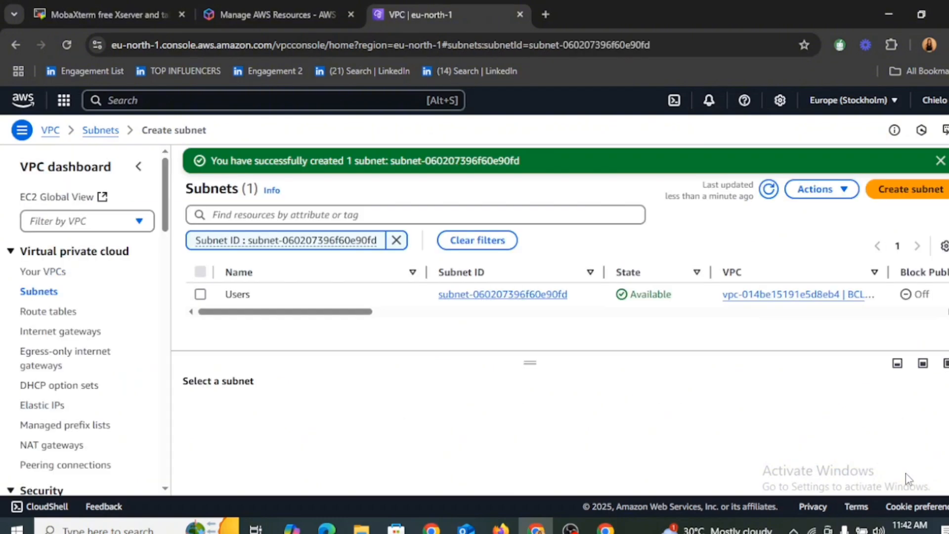
Start another subnet and assign it to the BCLOUDSECURITY VPC.
left_click(892, 192)
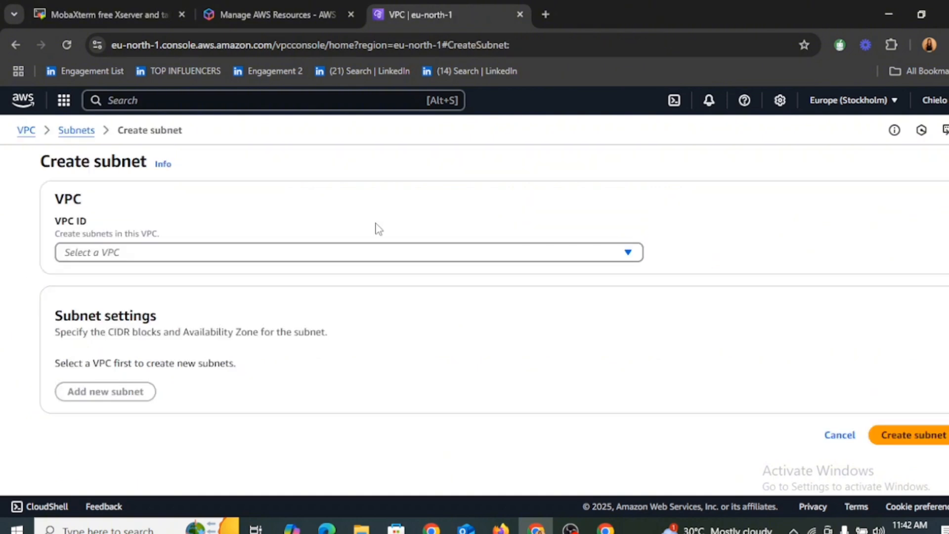
left_click(368, 253)
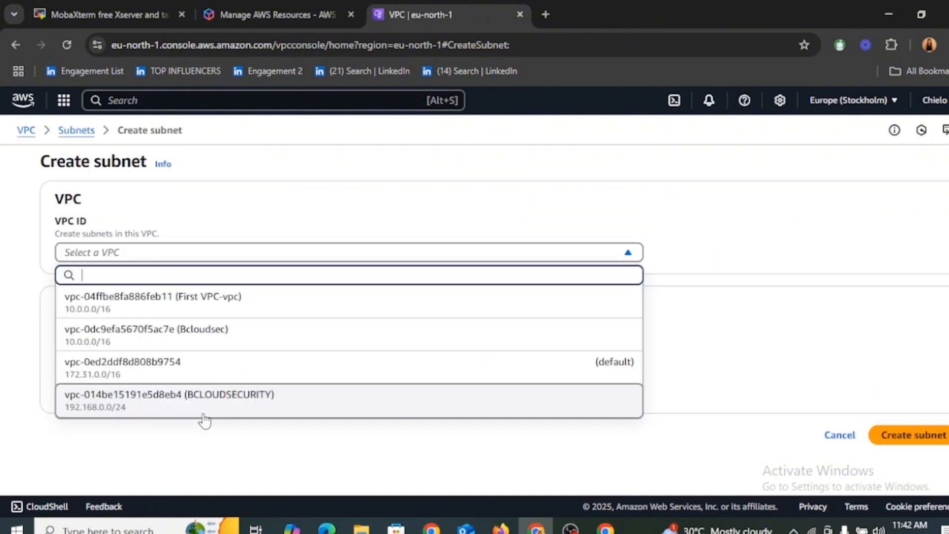
left_click(237, 413)
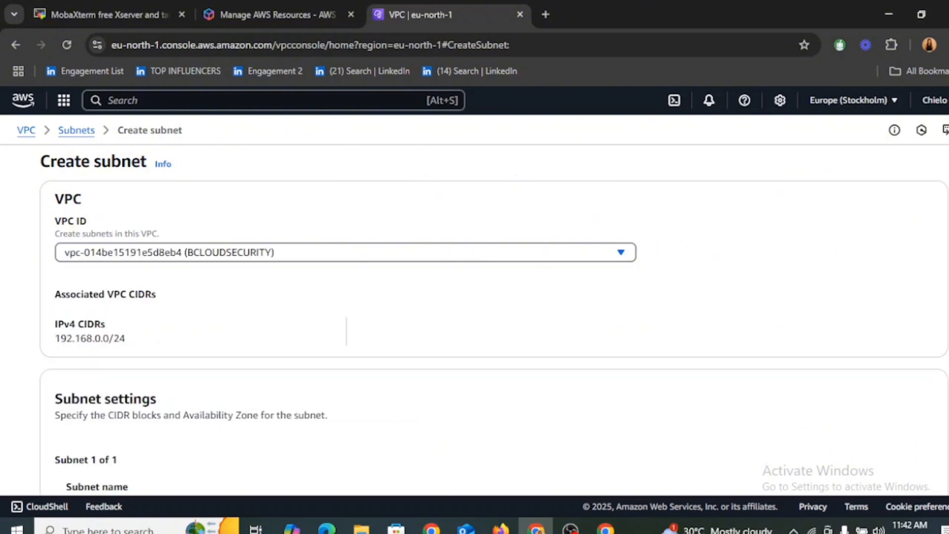
Name the subnet Security and place it in the Europe (Stockholm) / eu-north-1b Availability Zone.
scroll(475, 316, "down", 6)
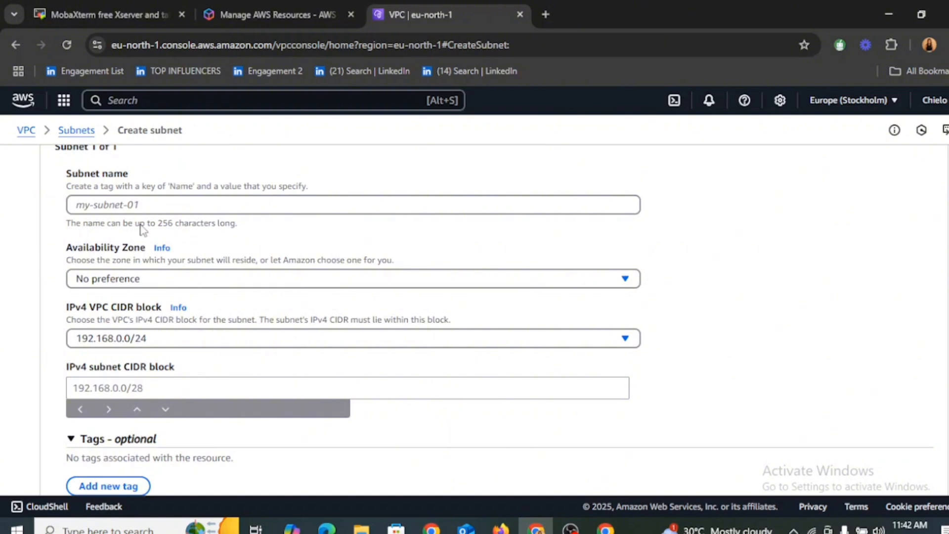
left_click(151, 204)
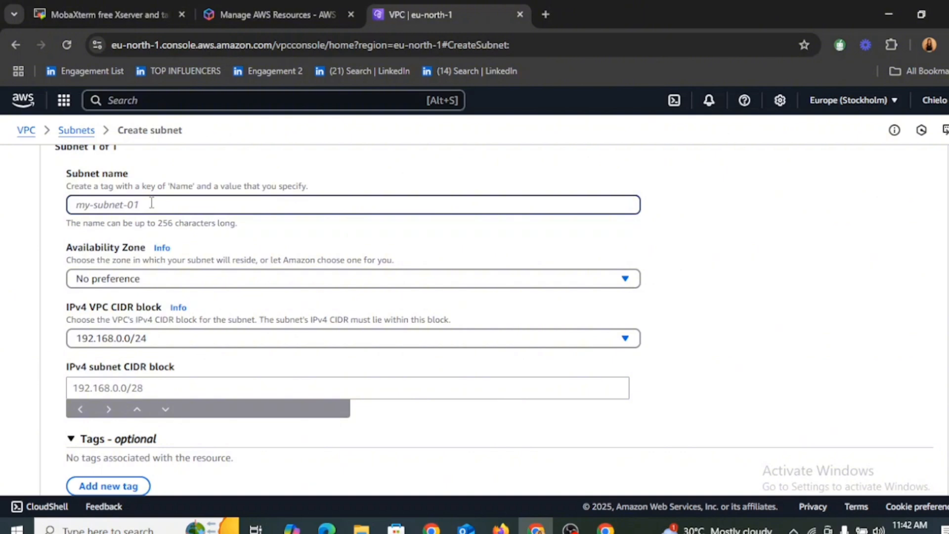
type("Security")
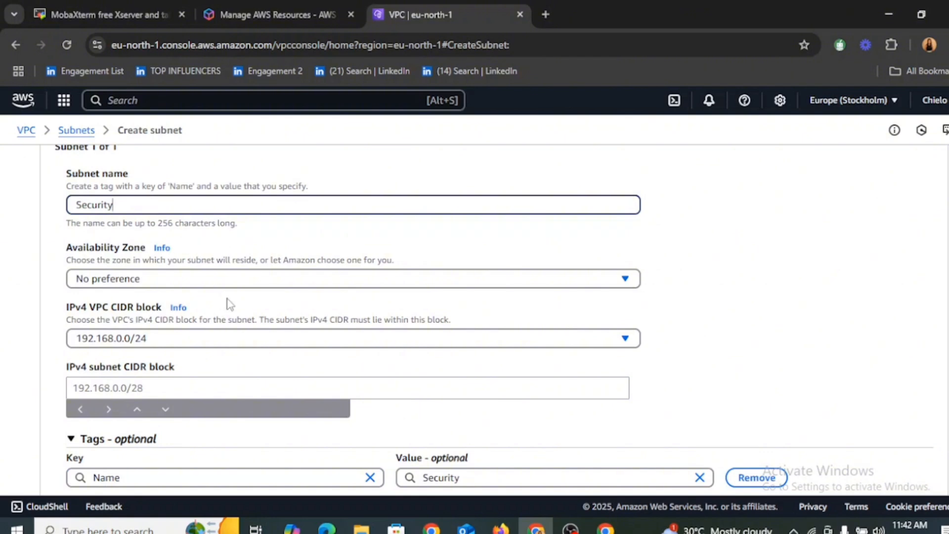
left_click(257, 286)
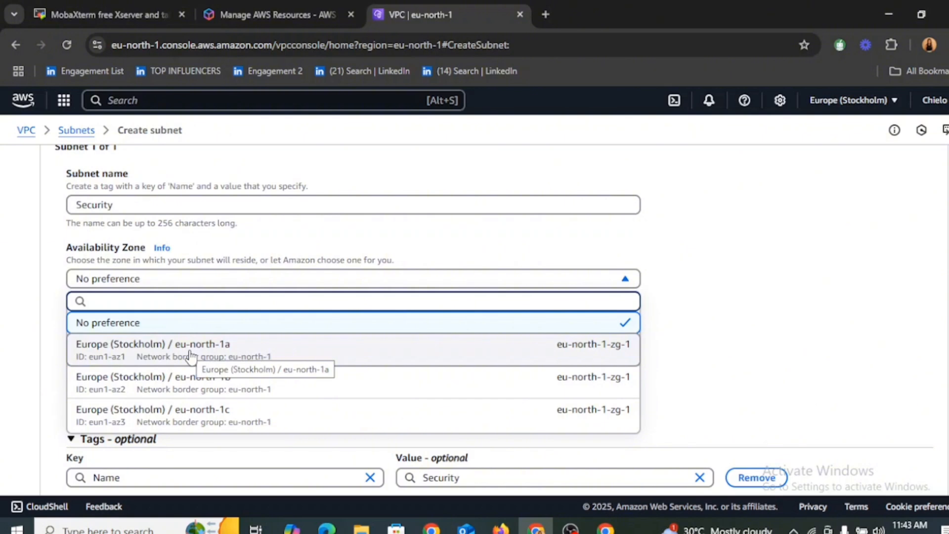
left_click(191, 383)
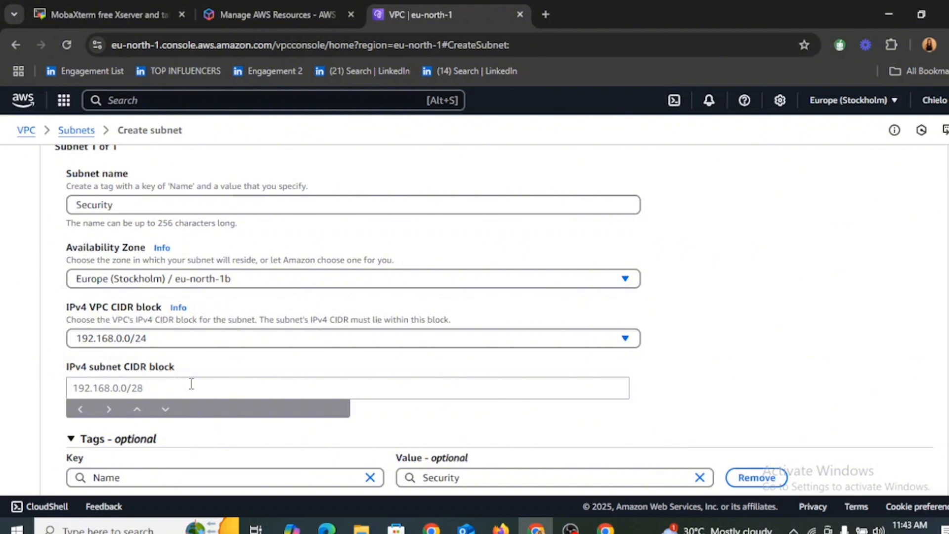
Set the IPv4 subnet CIDR block to 192.168.0.64/26 and create the Security subnet.
left_click(205, 389)
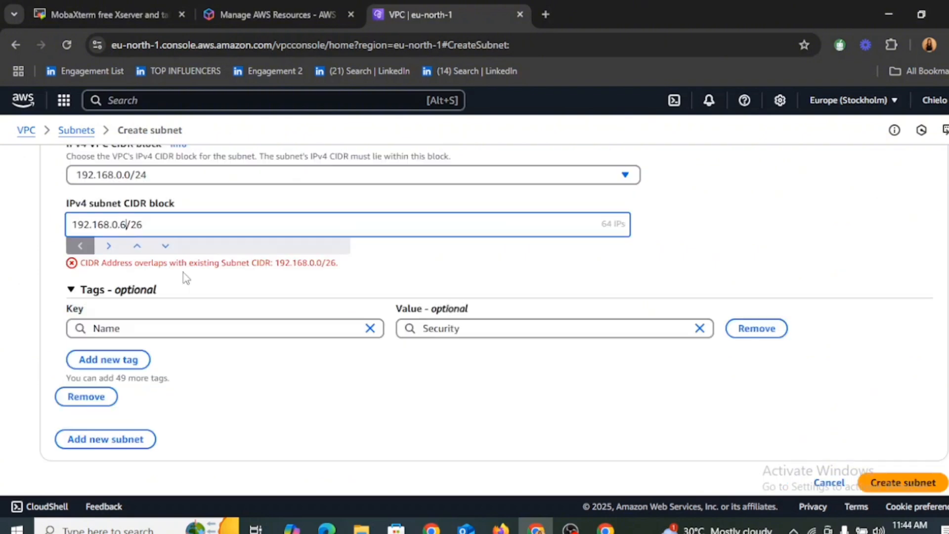
type("4")
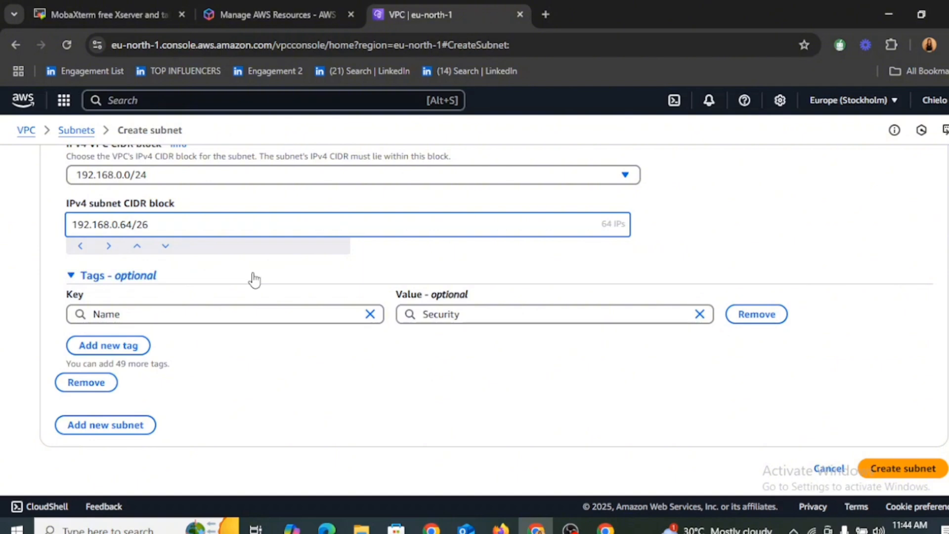
left_click(884, 470)
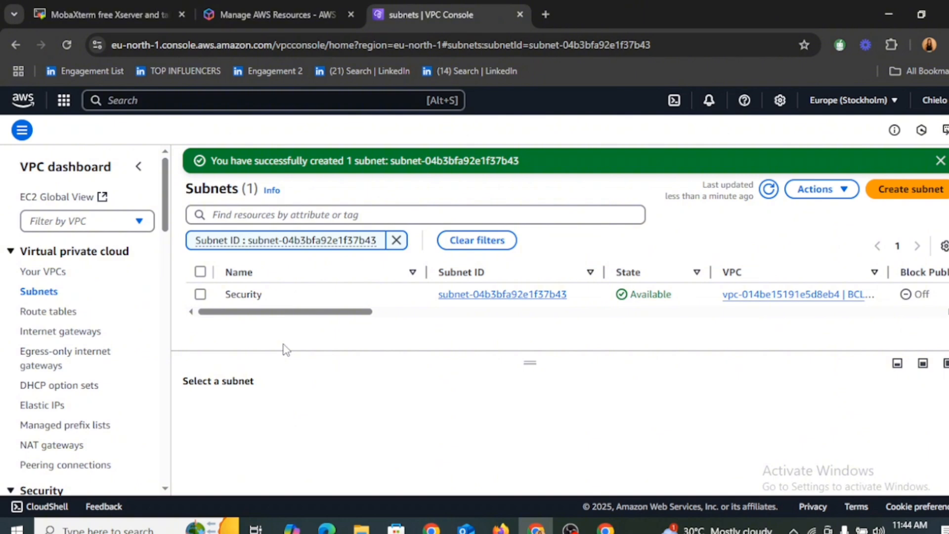
Start a subnet in the BCLOUDSECURITY VPC, named Administration and placed in the Europe (Stockholm) / eu-north-1c Availability Zone.
left_click(908, 192)
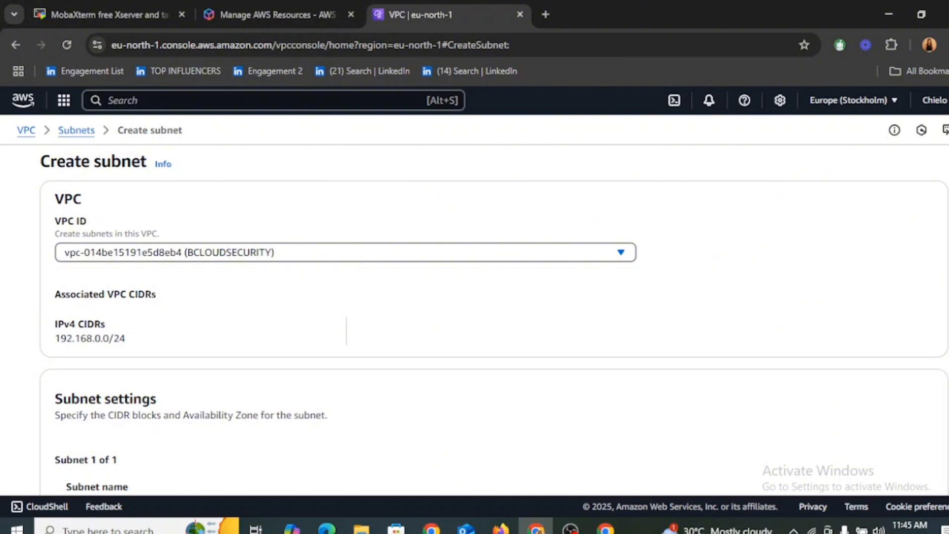
scroll(322, 243, "down", 5)
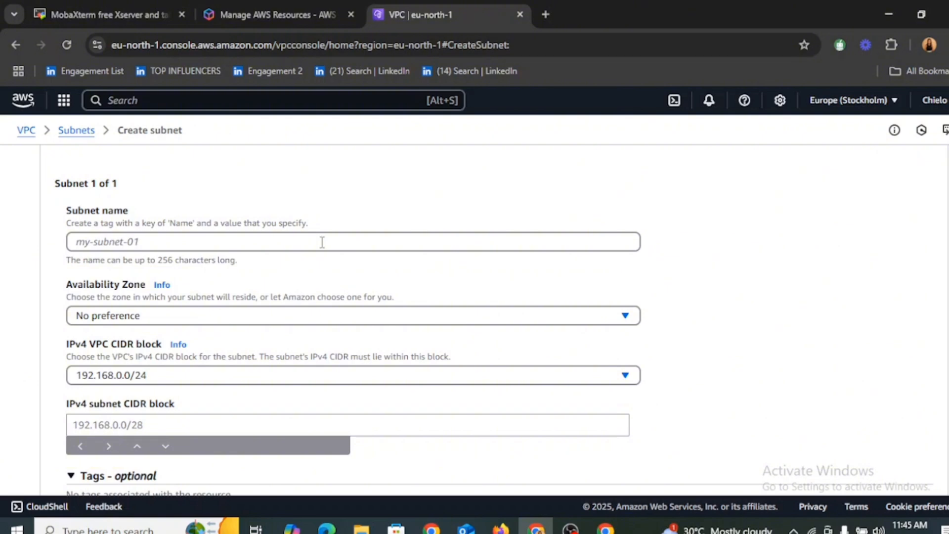
left_click(321, 241)
type("A")
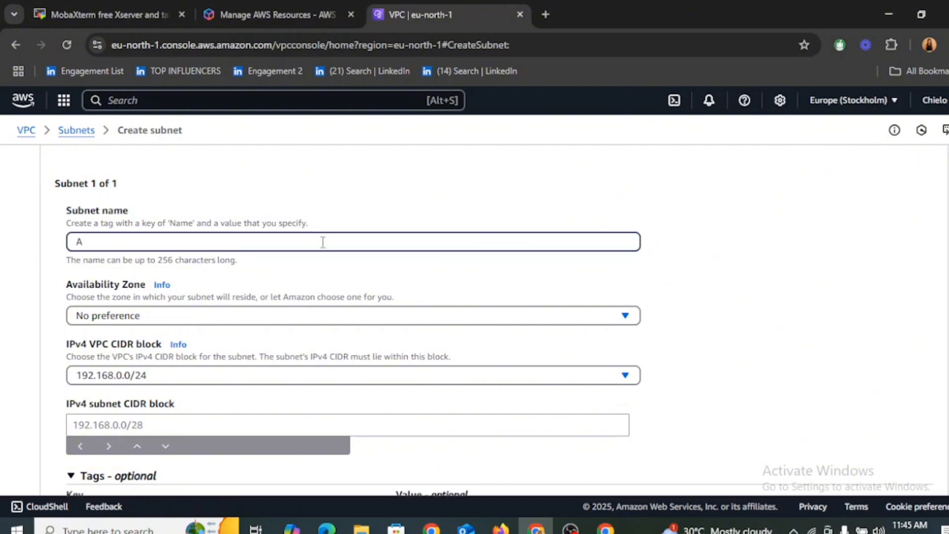
type("dministration")
left_click(238, 316)
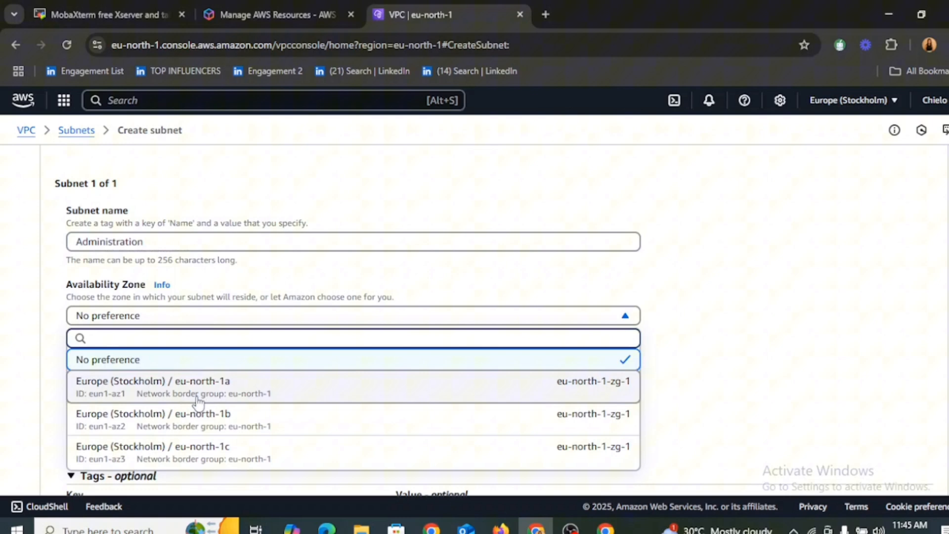
left_click(245, 452)
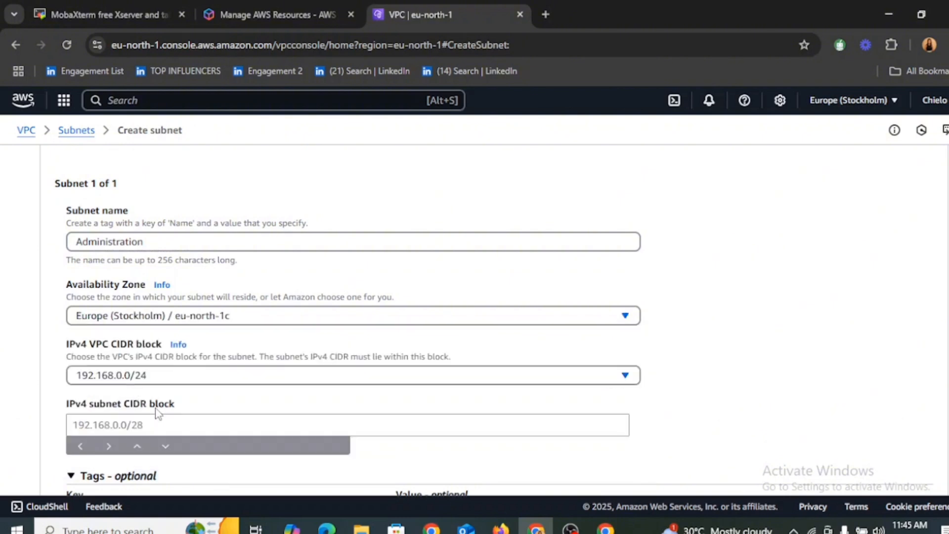
Set the IPv4 subnet CIDR block to 192.168.0.128/26 and create the Administration subnet.
left_click(181, 422)
type("1")
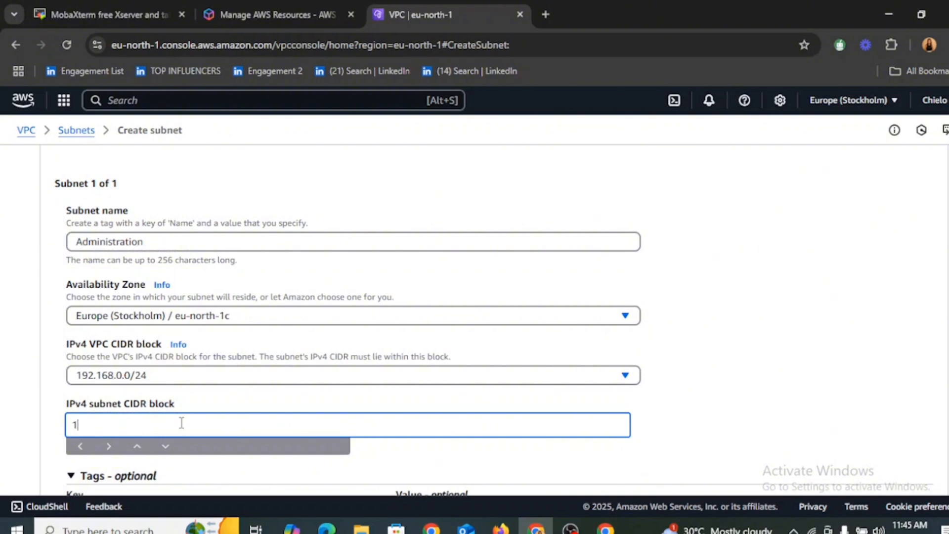
type("92")
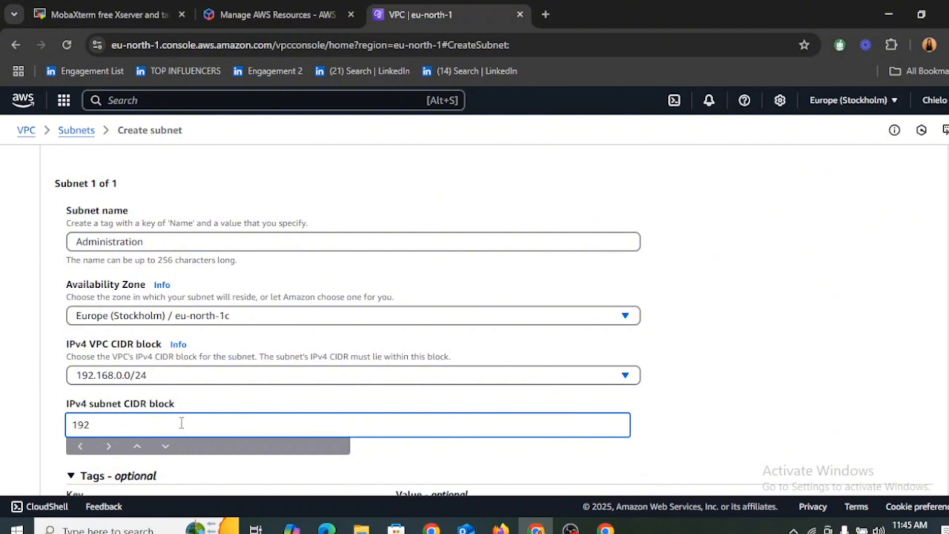
type(".168.")
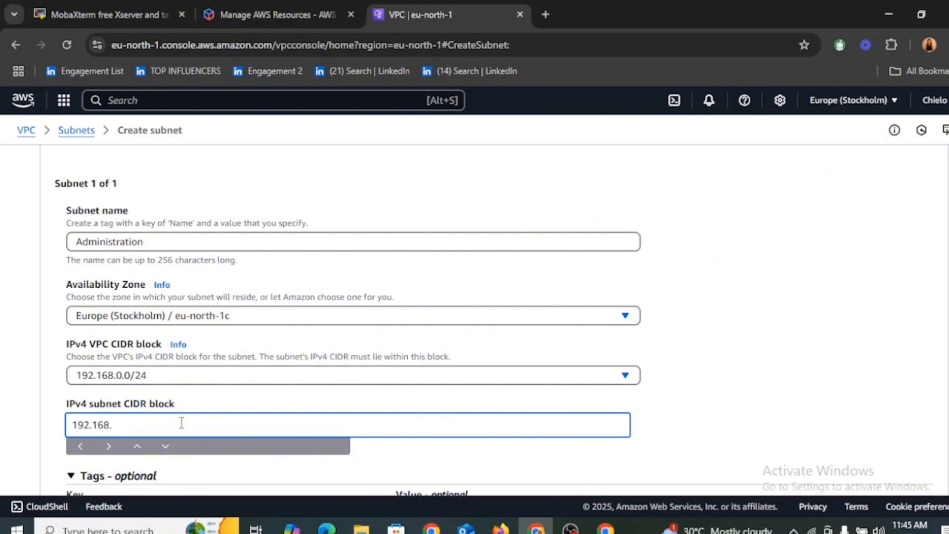
type("0.128/26")
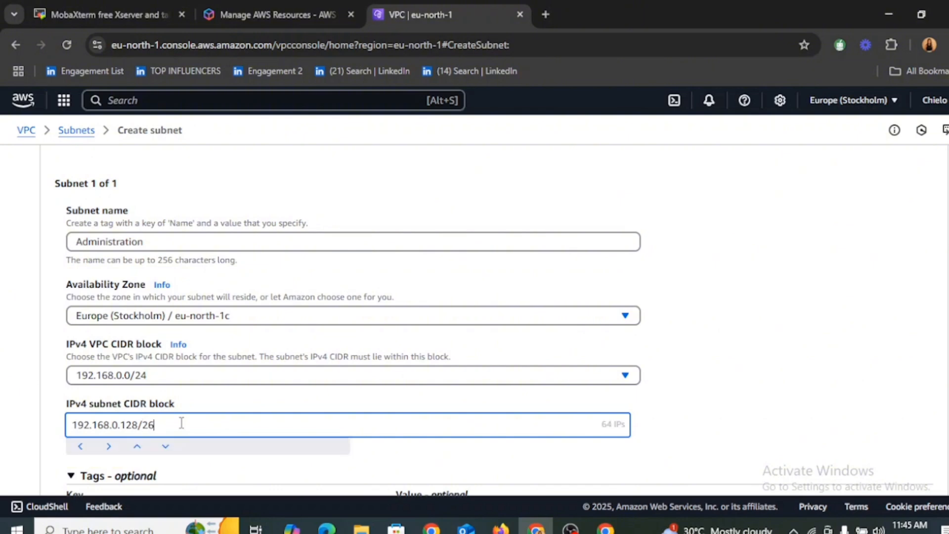
left_click(775, 440)
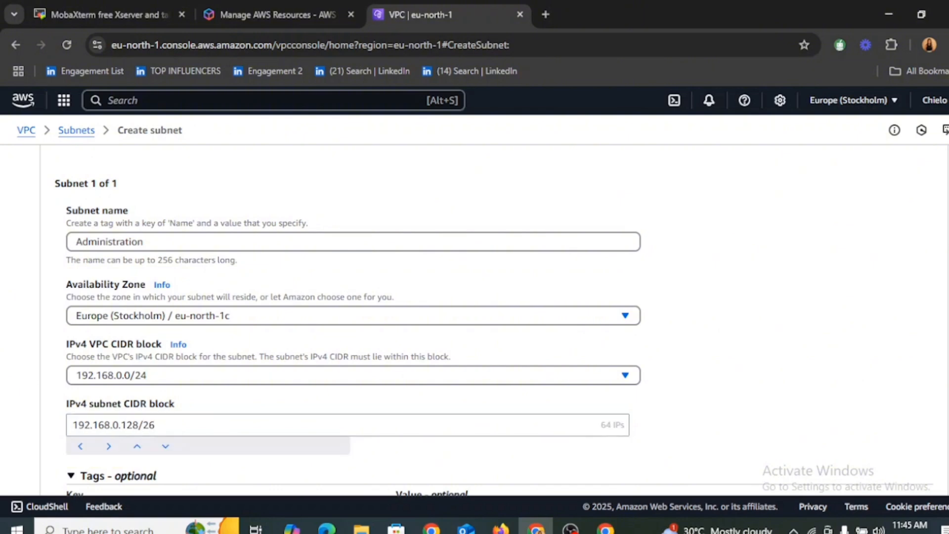
scroll(905, 482, "down", 4)
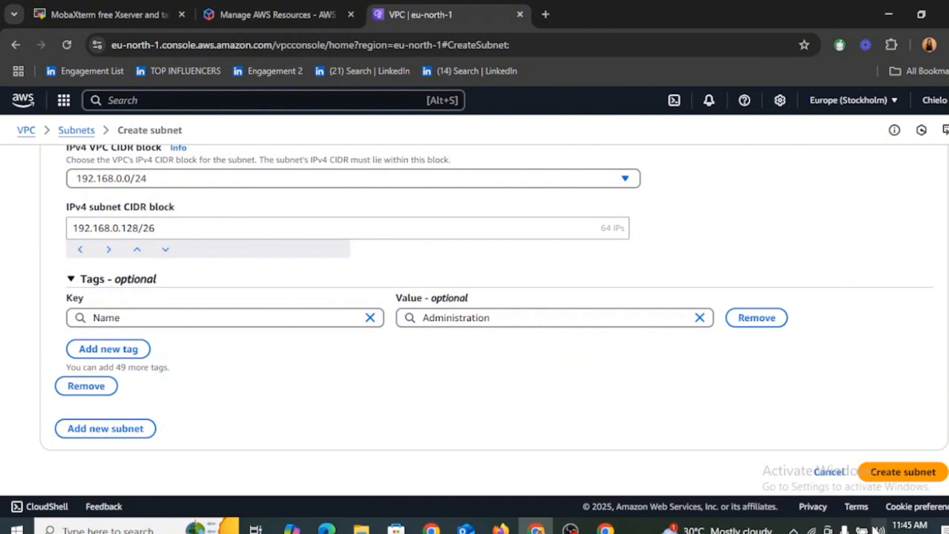
left_click(905, 479)
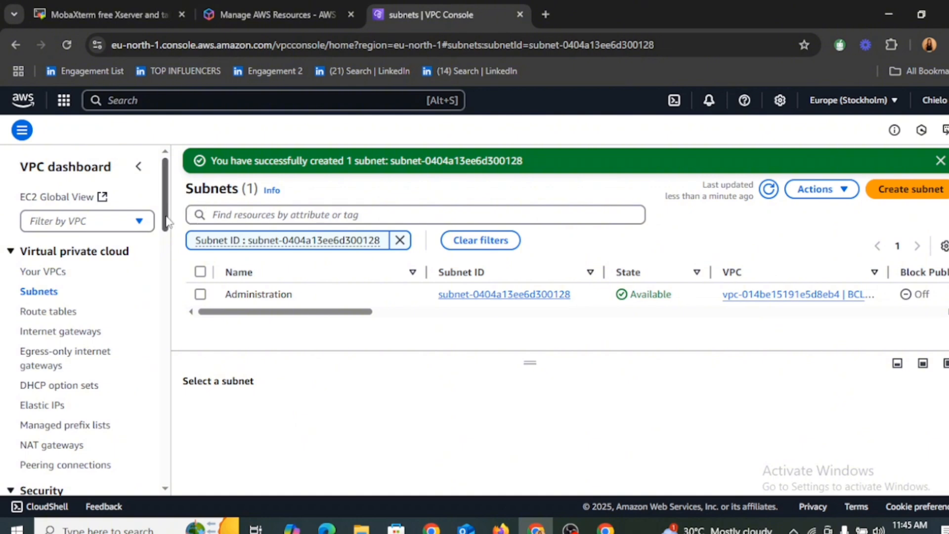
Return to the list of VPCs and select BCLOUDSECURITY to review its details.
scroll(167, 212, "down", 3)
scroll(167, 213, "up", 3)
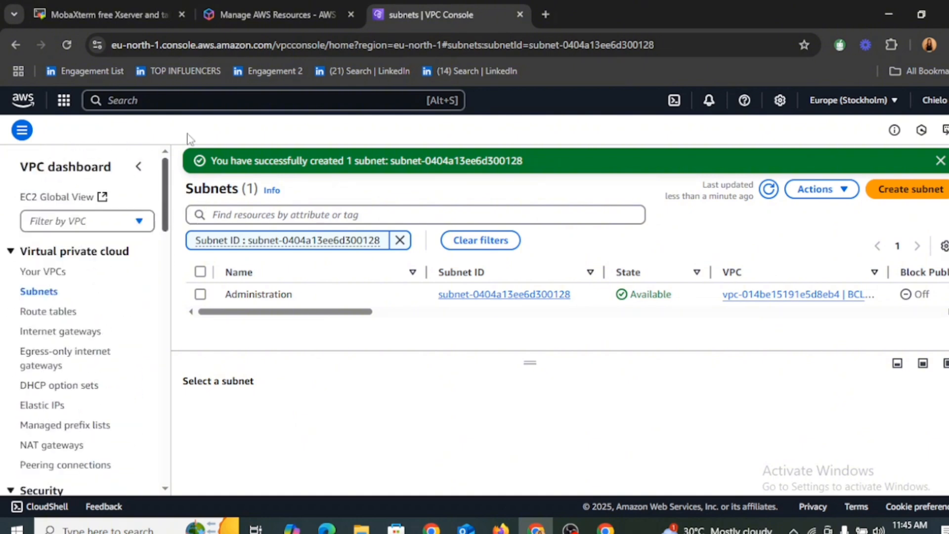
left_click(45, 292)
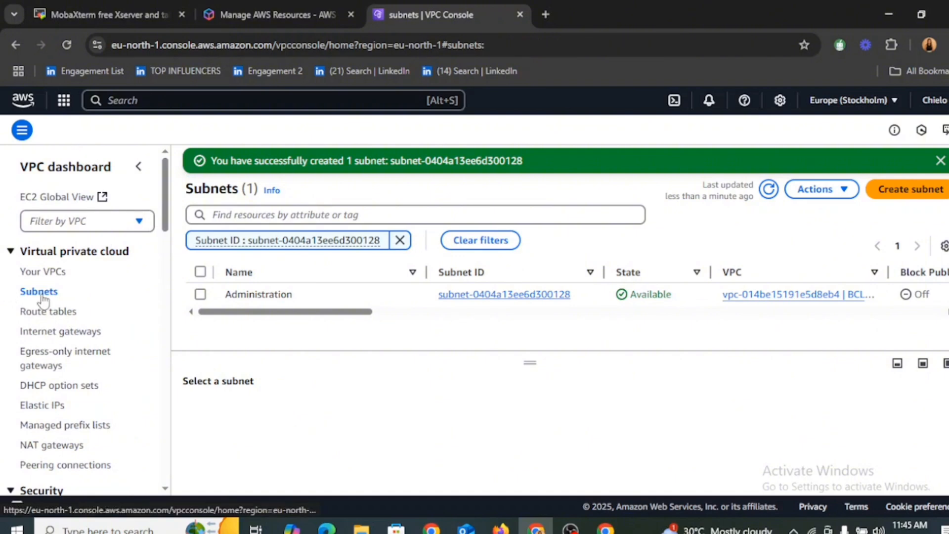
left_click(53, 272)
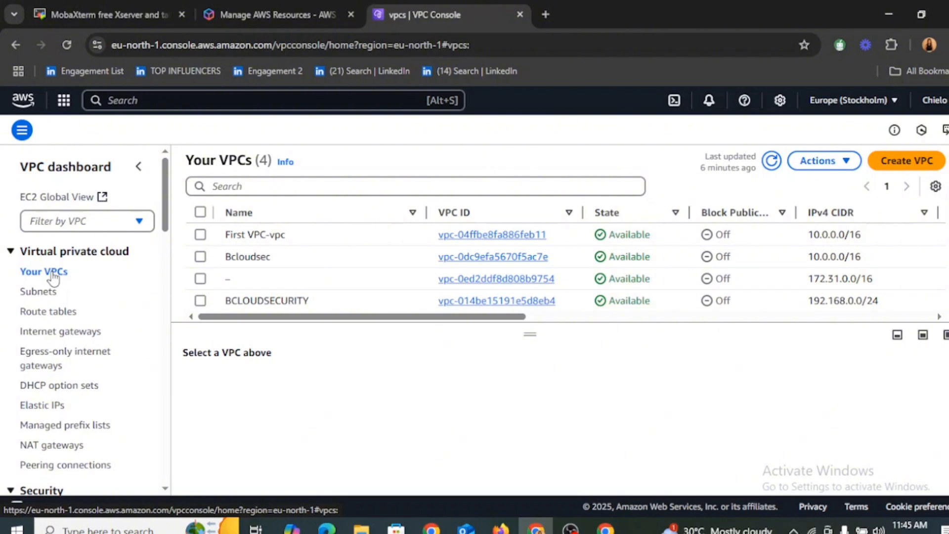
left_click(200, 300)
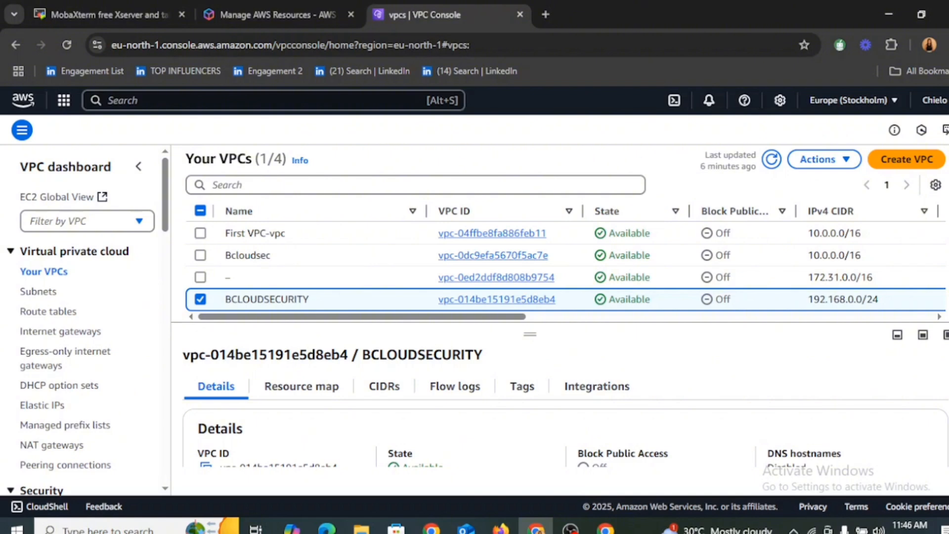
scroll(565, 408, "down", 3)
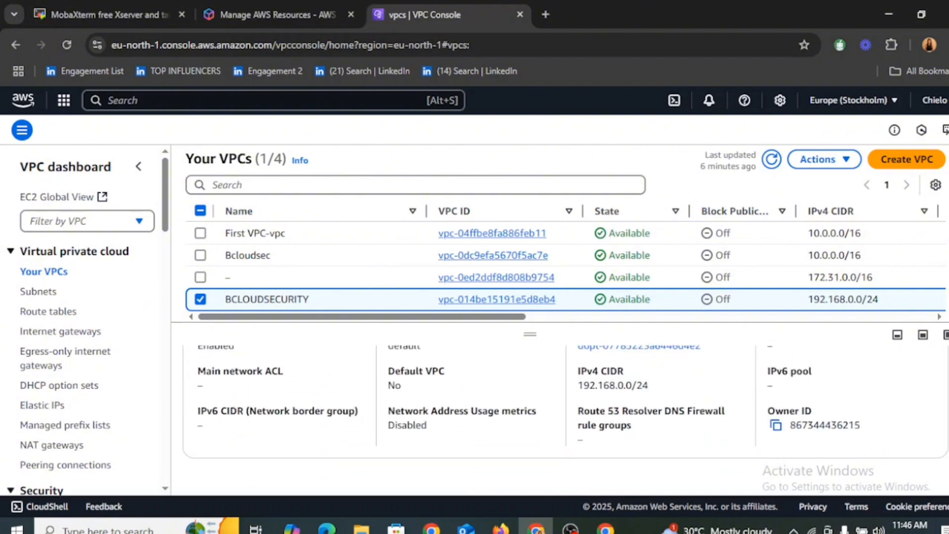
scroll(288, 402, "up", 3)
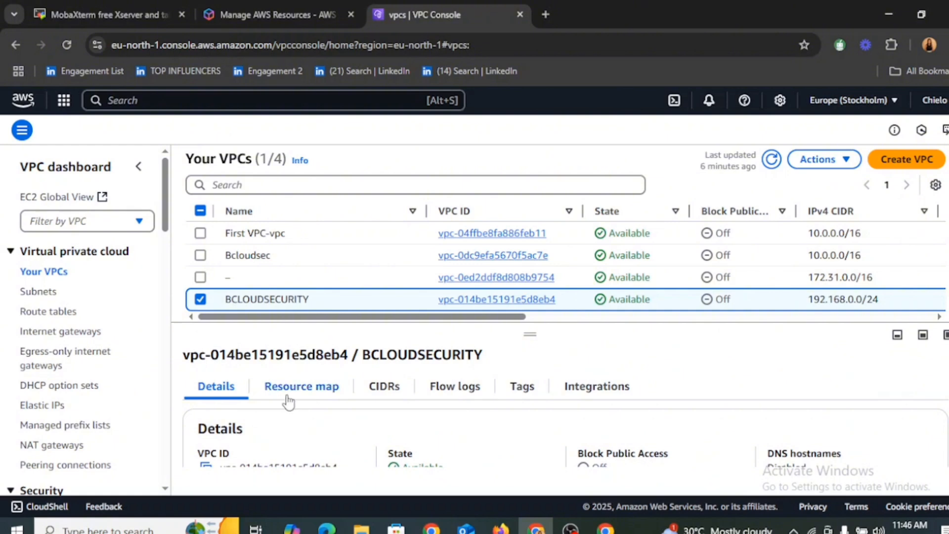
Examine the BCLOUDSECURITY resource map, enlarging the details pane to check how the subnets connect to the route table.
left_click(305, 395)
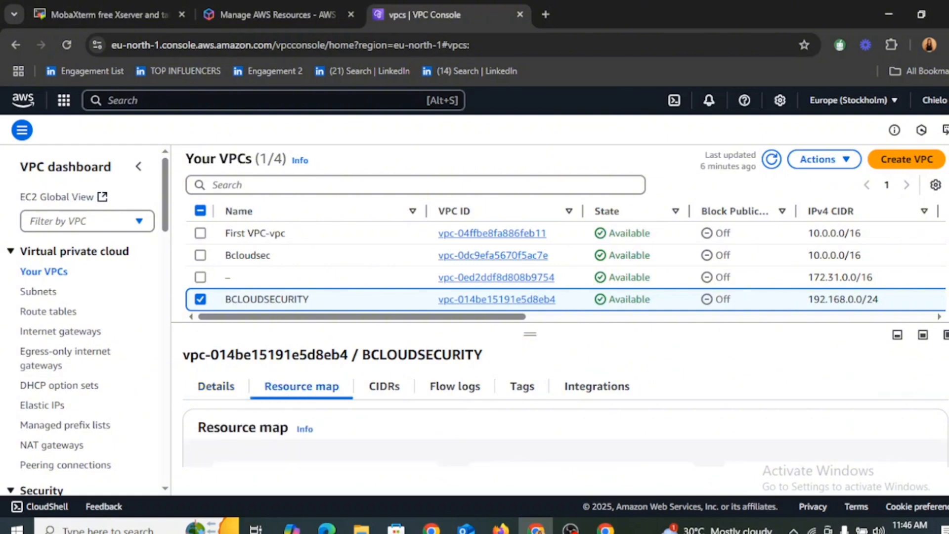
scroll(565, 405, "down", 3)
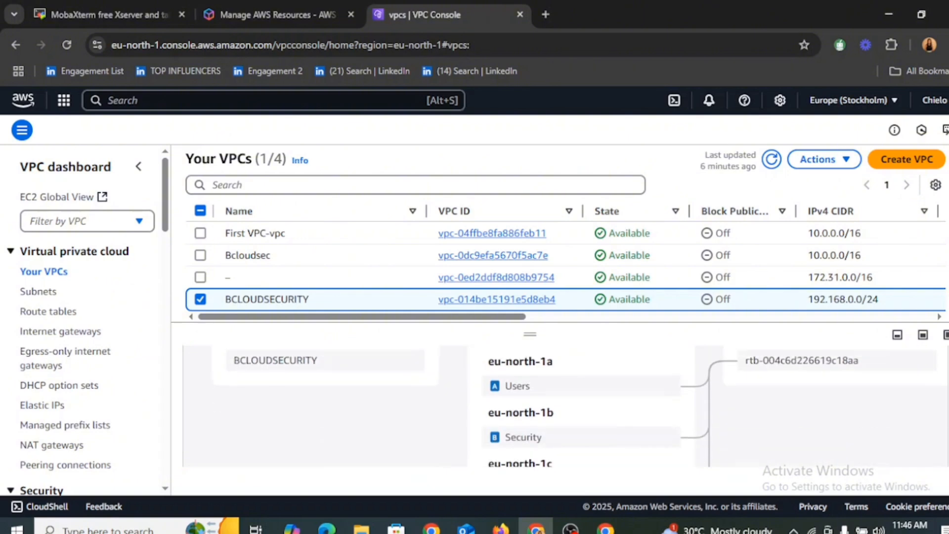
scroll(566, 406, "down", 3)
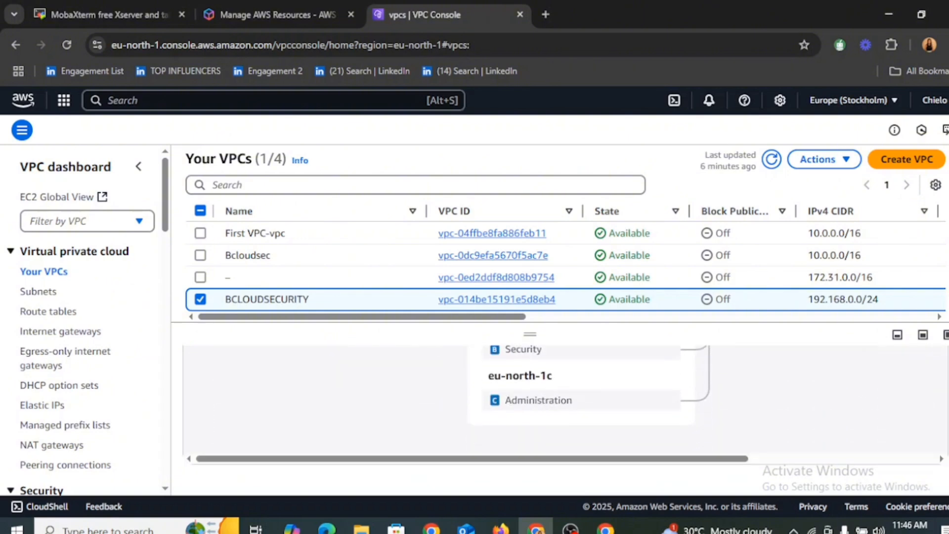
scroll(566, 406, "up", 3)
scroll(587, 359, "up", 1)
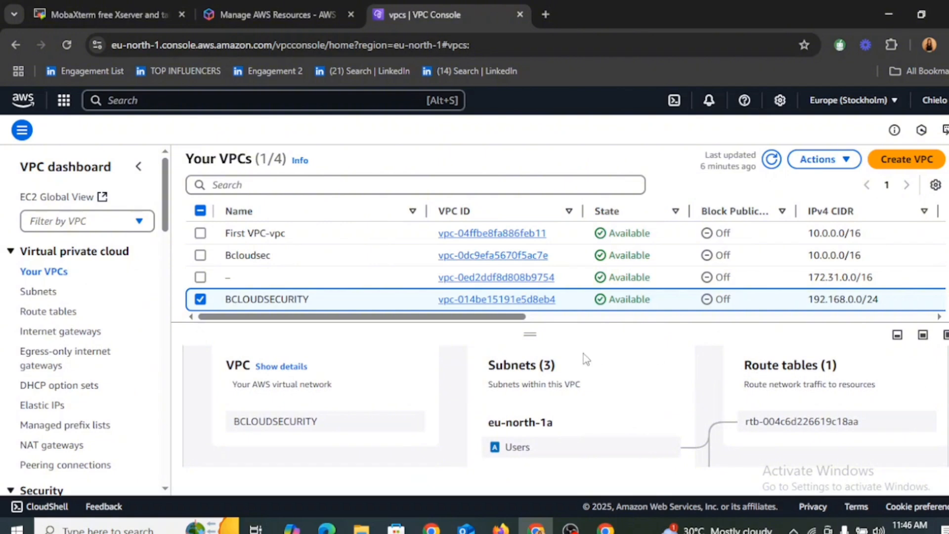
left_click_drag(532, 334, 547, 221)
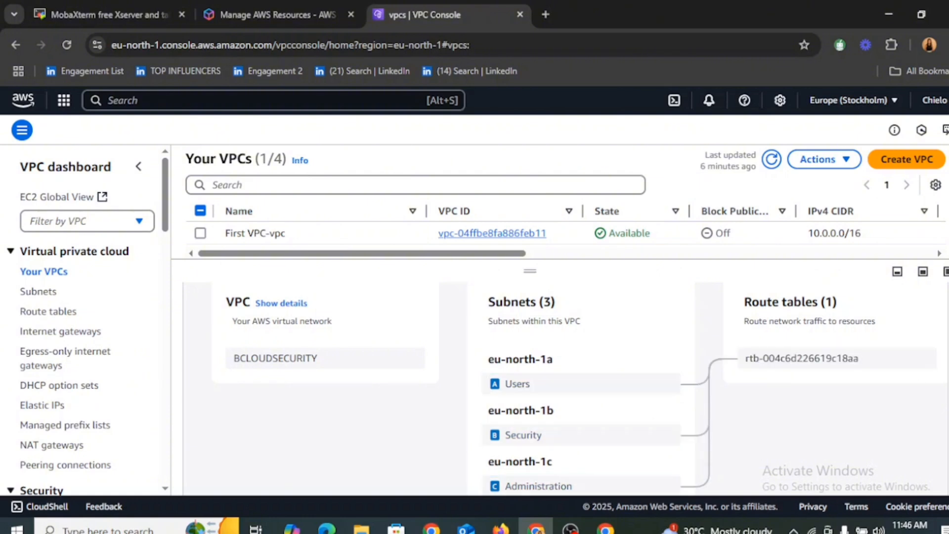
scroll(805, 372, "up", 1)
scroll(805, 372, "down", 2)
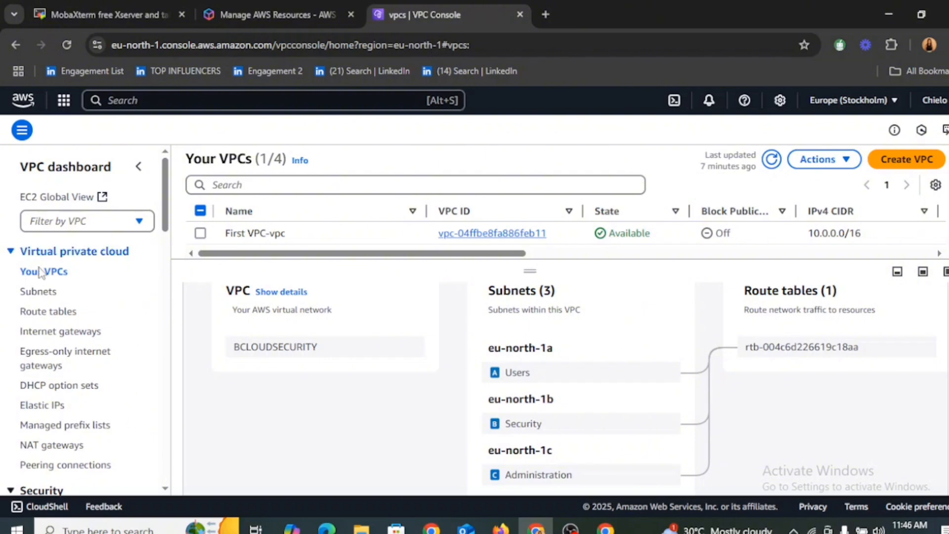
Create an internet gateway with the name tag Bclousecc.
left_click(63, 340)
left_click(863, 166)
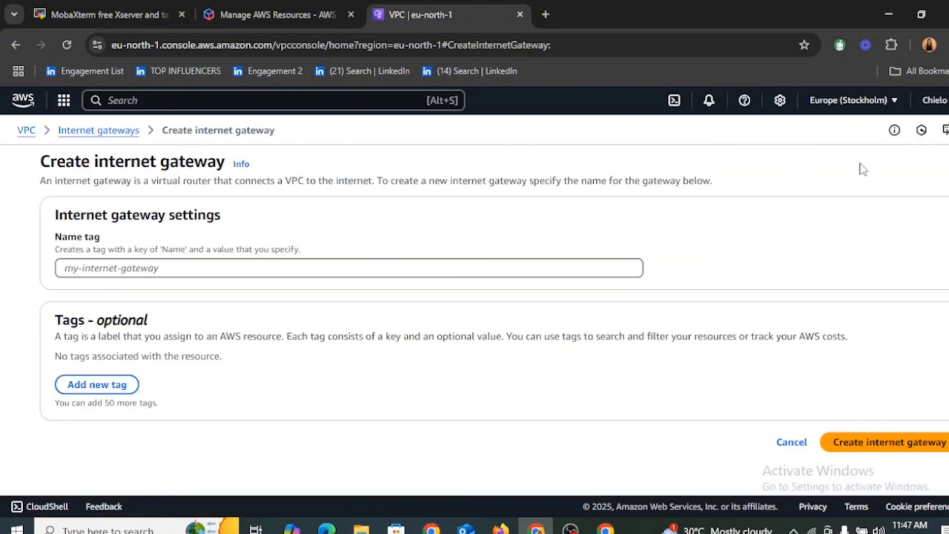
left_click(337, 268)
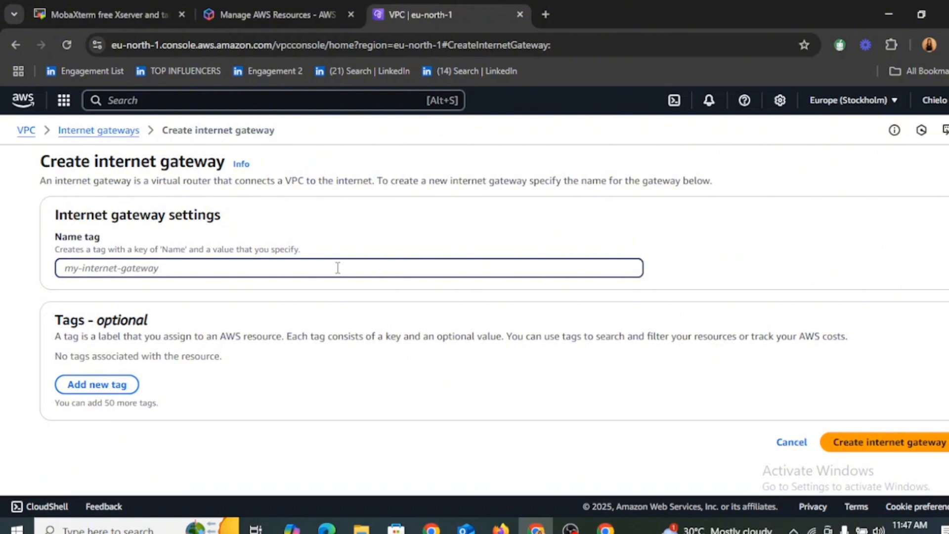
type("B")
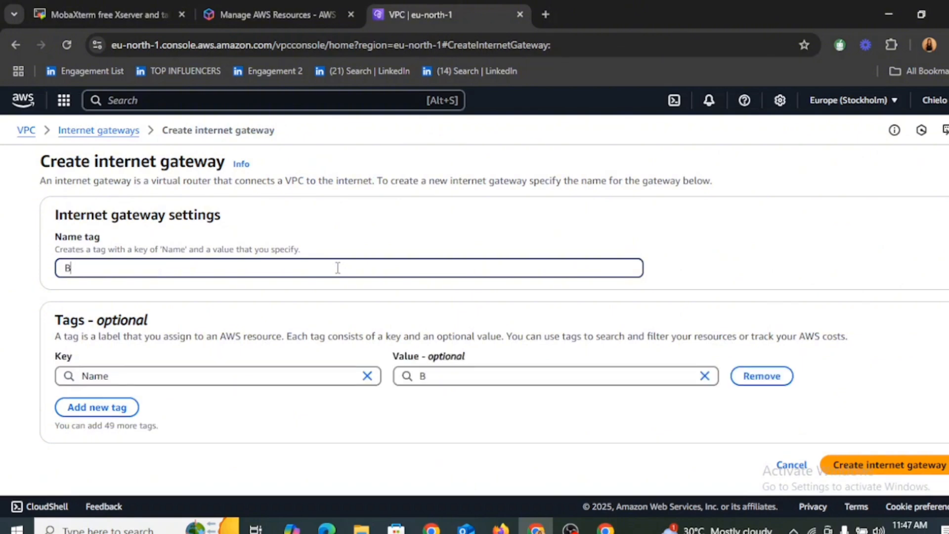
type("clousecc")
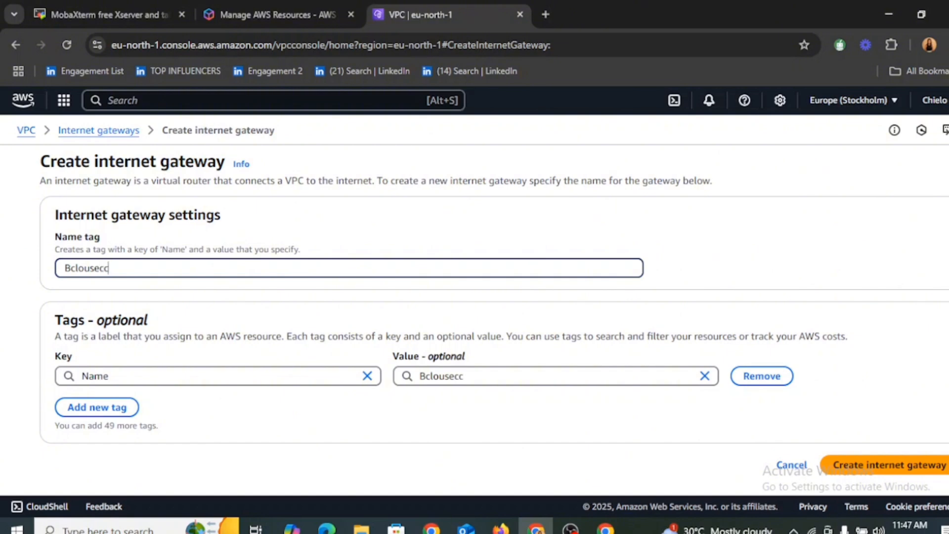
left_click(852, 465)
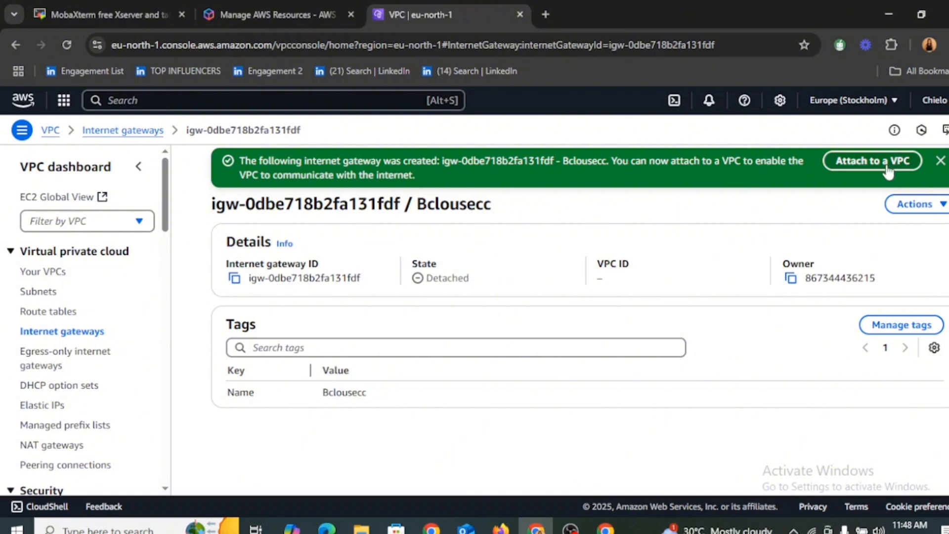
Attach the Bclousecc internet gateway to the BCLOUDSECURITY VPC.
left_click(860, 163)
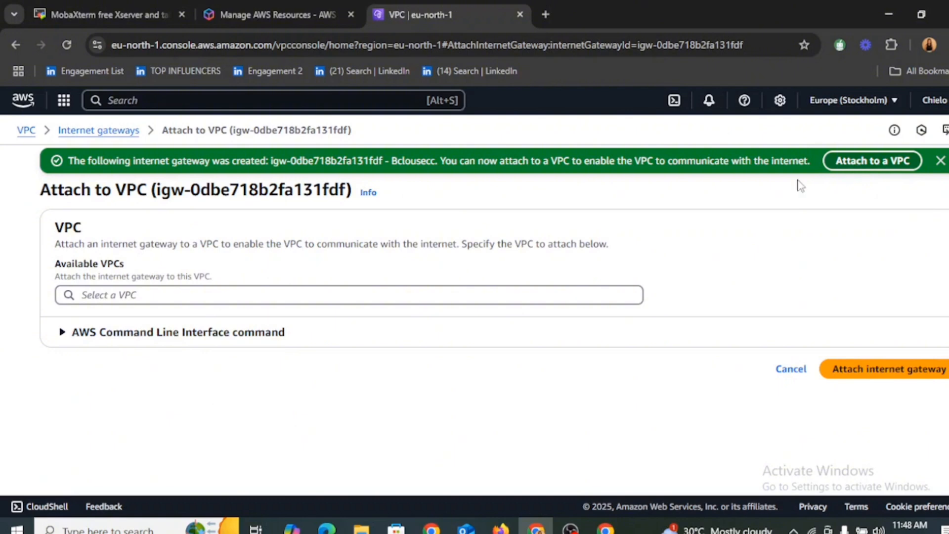
left_click(222, 296)
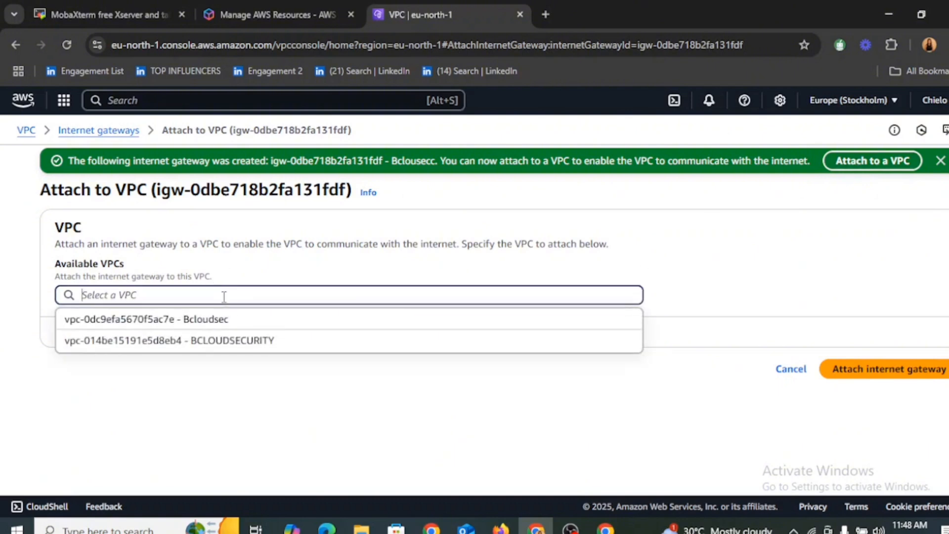
left_click(224, 341)
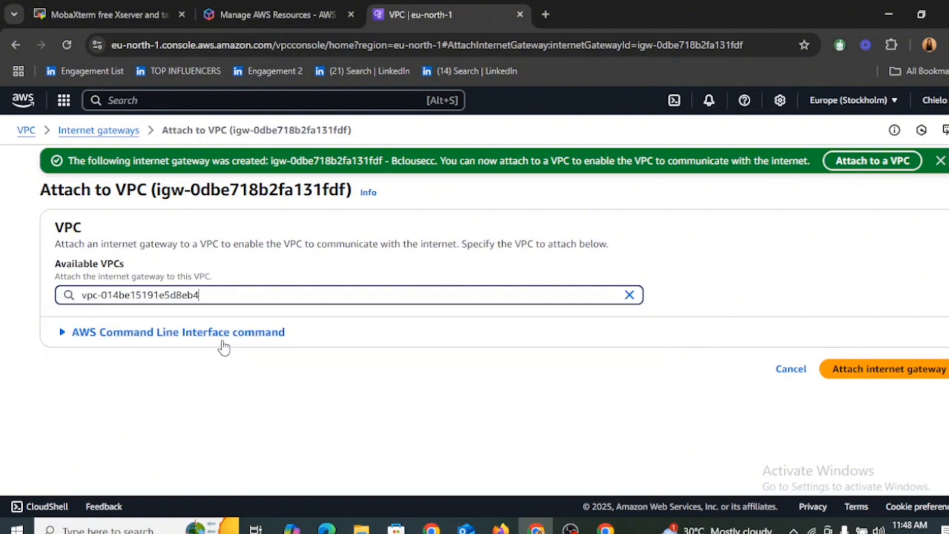
left_click(857, 372)
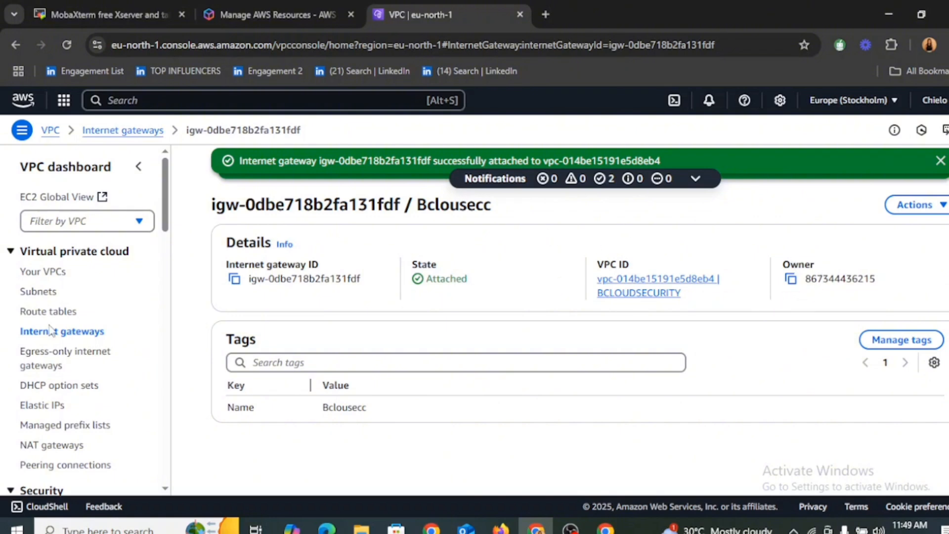
Start a new route table named Bcloudsec and assign it to the BCLOUDSECURITY VPC.
left_click_drag(165, 224, 166, 239)
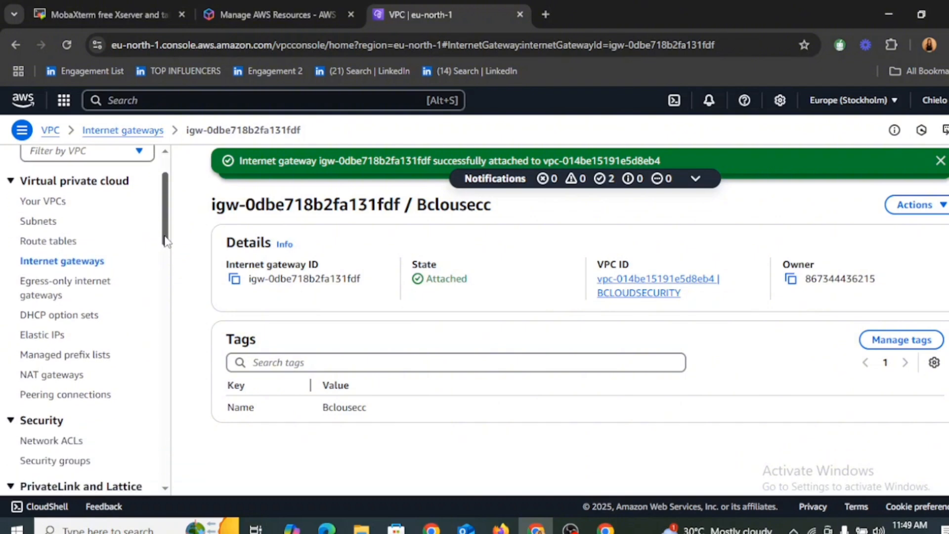
left_click(48, 243)
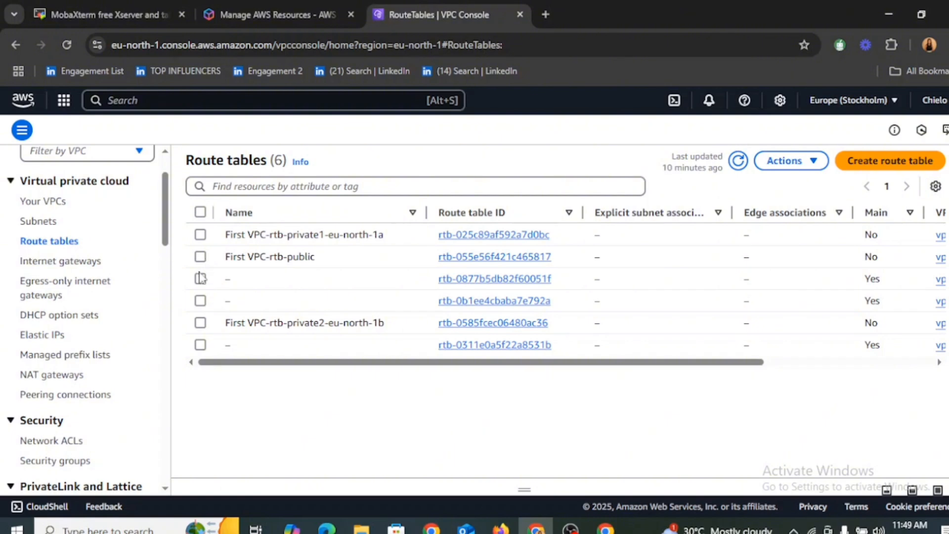
left_click(897, 167)
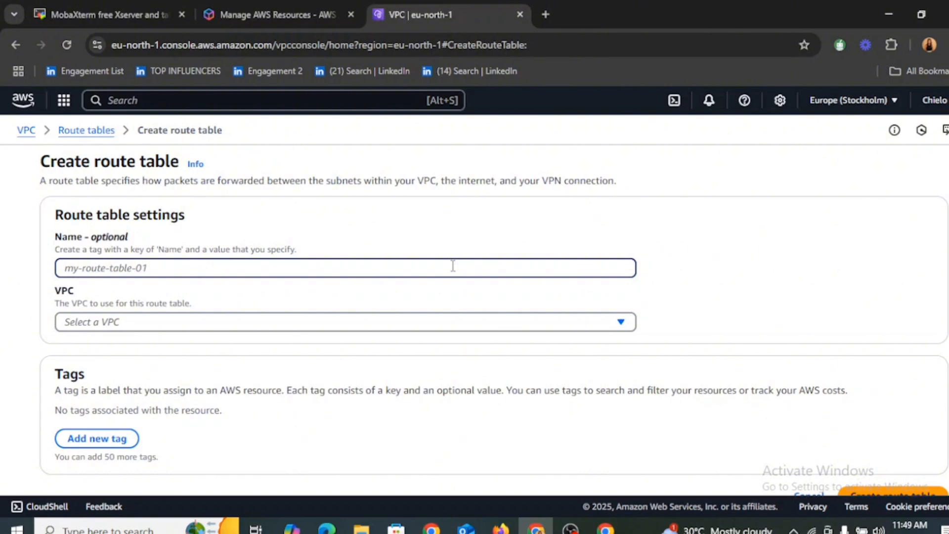
type("Bc")
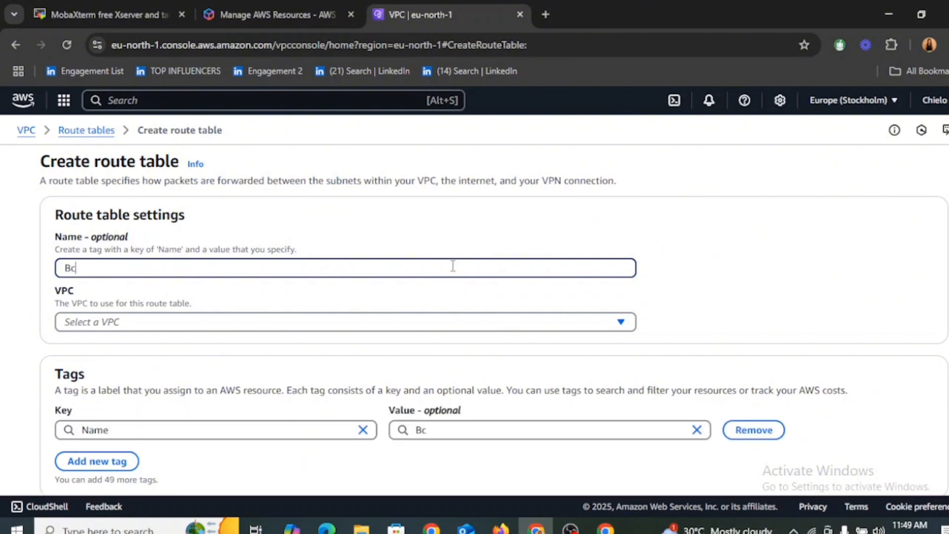
type("loudsec")
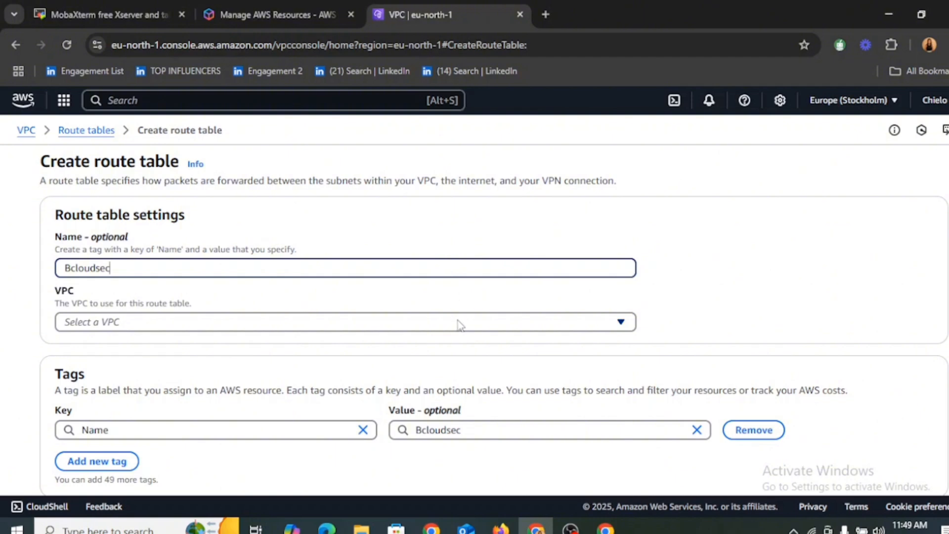
left_click(432, 325)
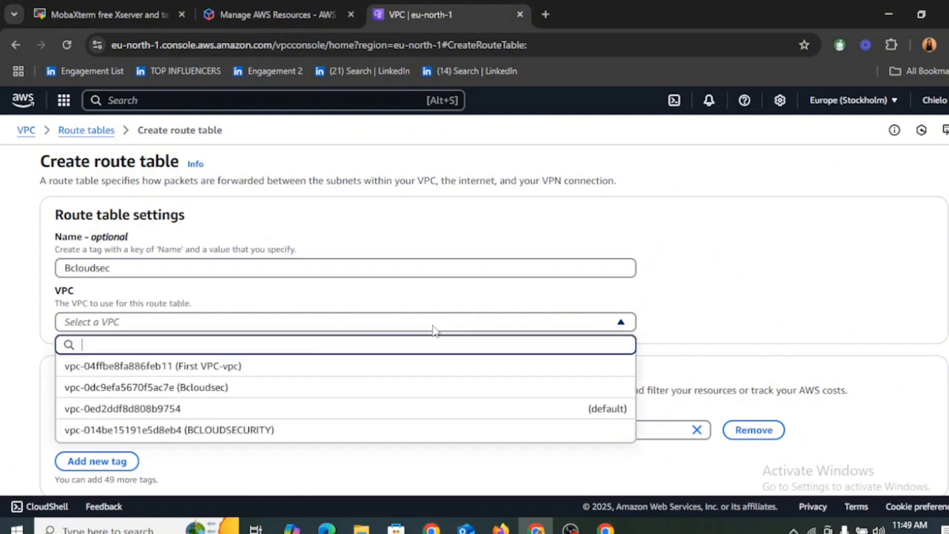
left_click(250, 429)
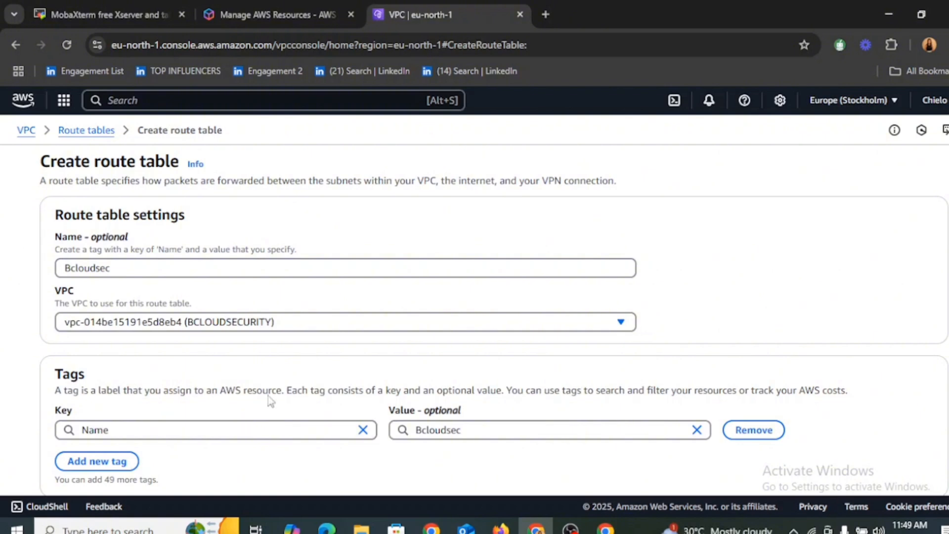
Replace the route table's Name tag key with Bcloud and create the route table.
scroll(728, 307, "down", 1)
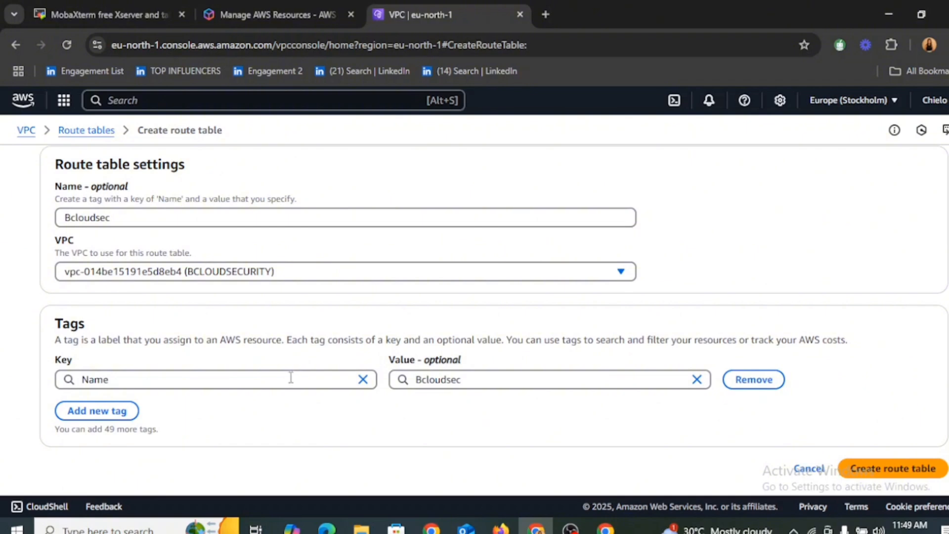
left_click(291, 378)
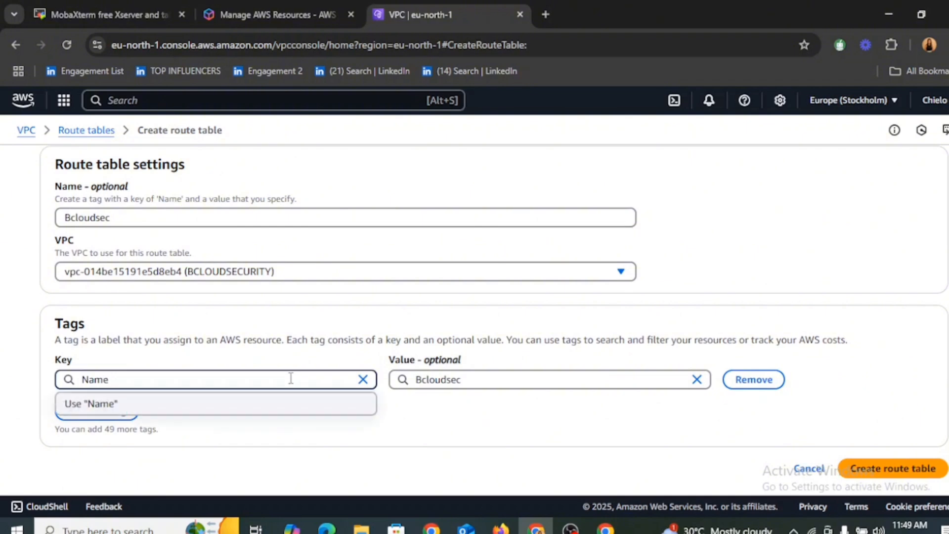
key("BackSpace")
key("BackSpace")
key("BackSpace")
key("BackSpace")
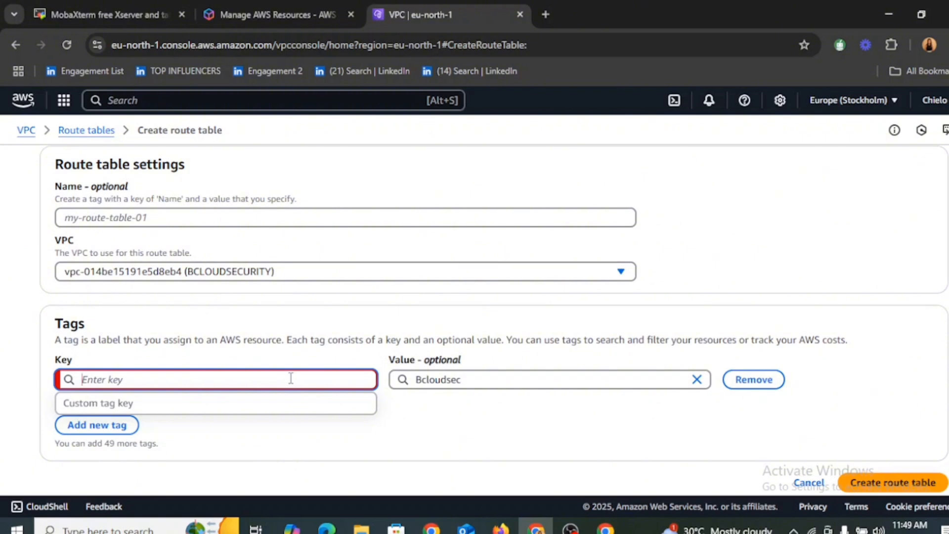
type("B")
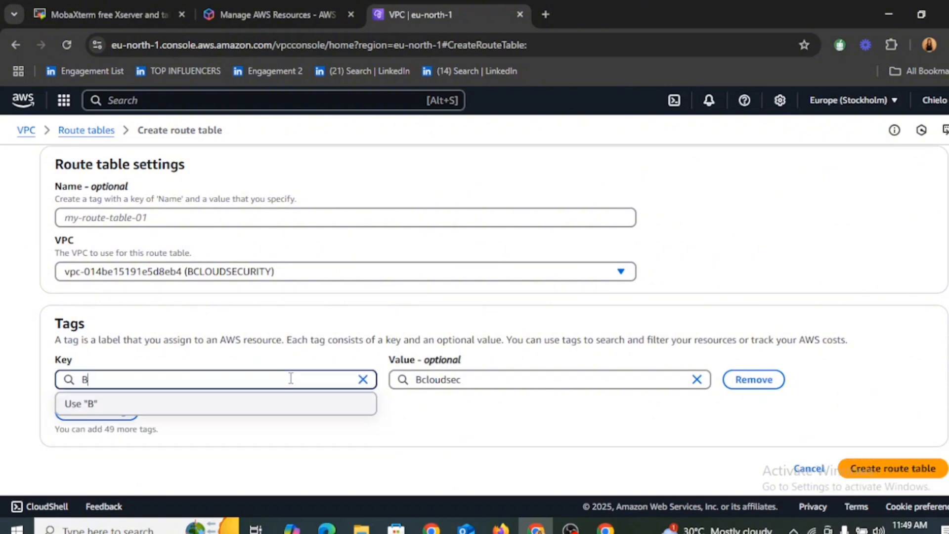
type("cloud")
left_click(888, 476)
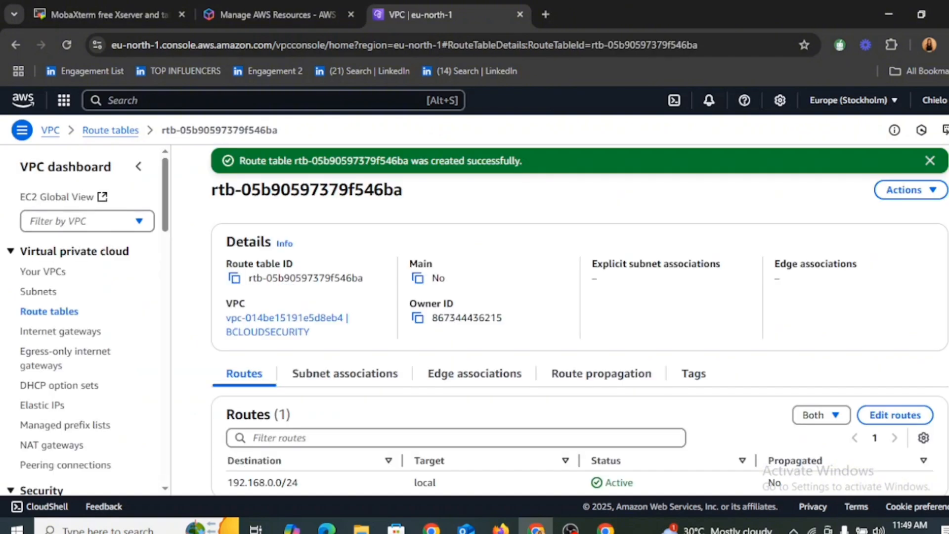
Add a route with destination 0.0.0.0/0 to the new BCLOUDSECURITY route table.
scroll(580, 336, "down", 1)
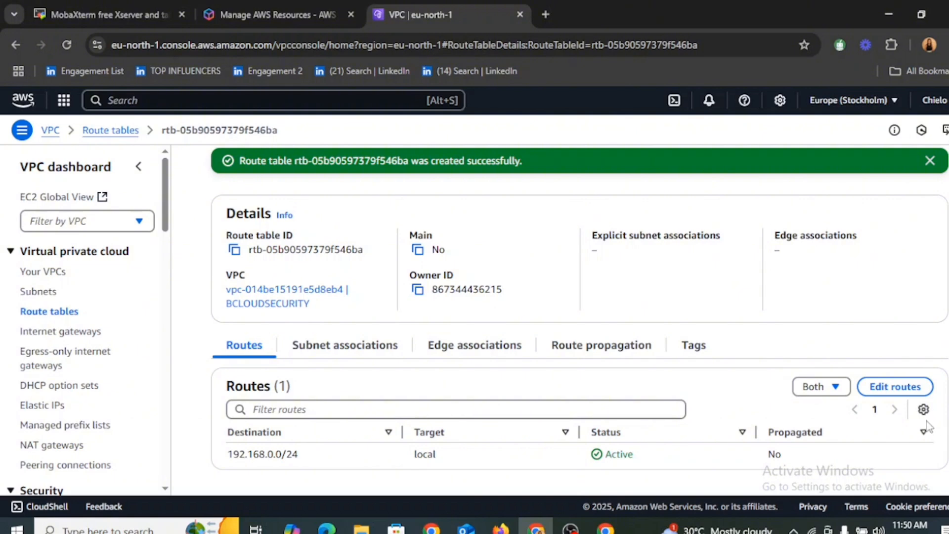
left_click(892, 388)
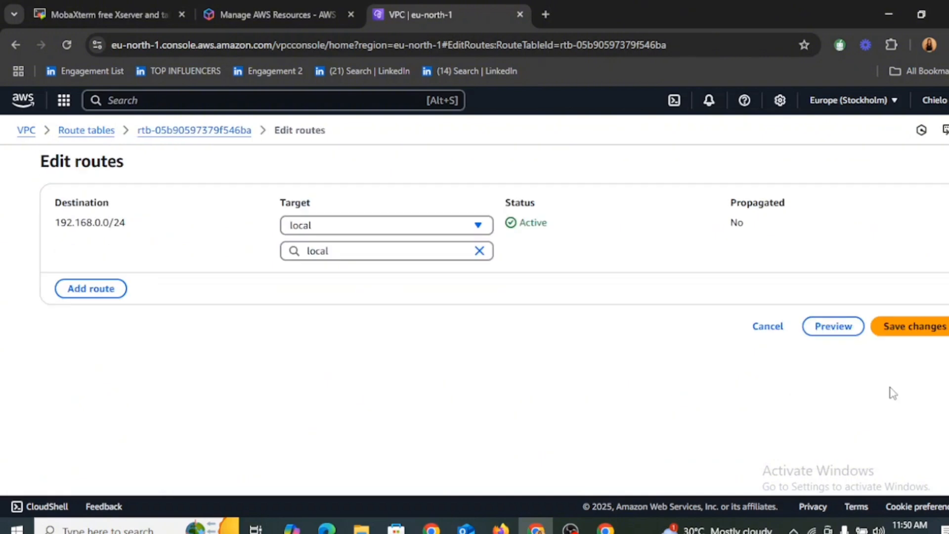
left_click(85, 290)
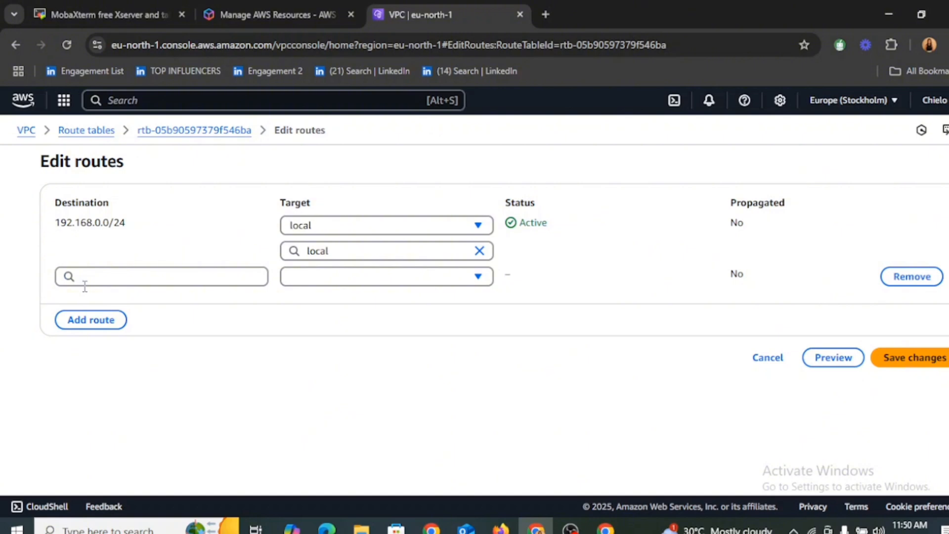
left_click(125, 275)
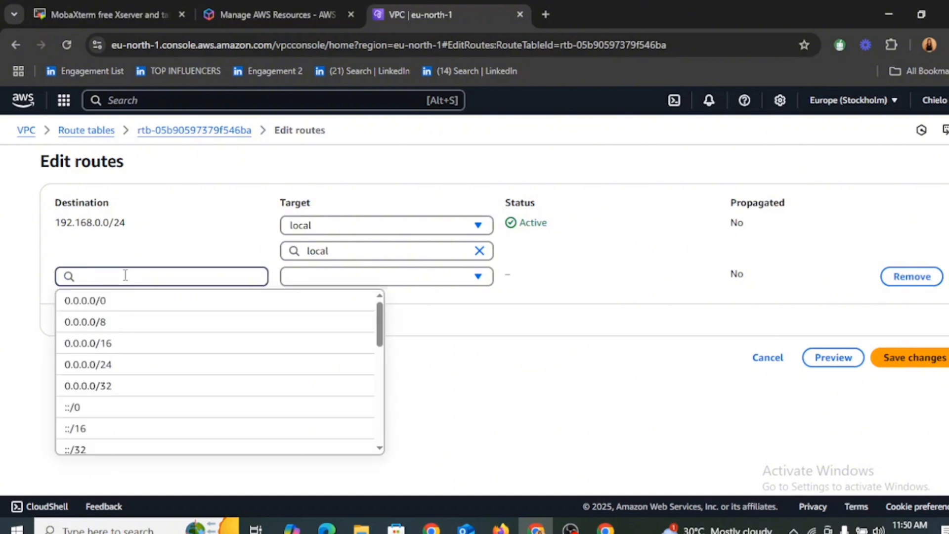
left_click(104, 300)
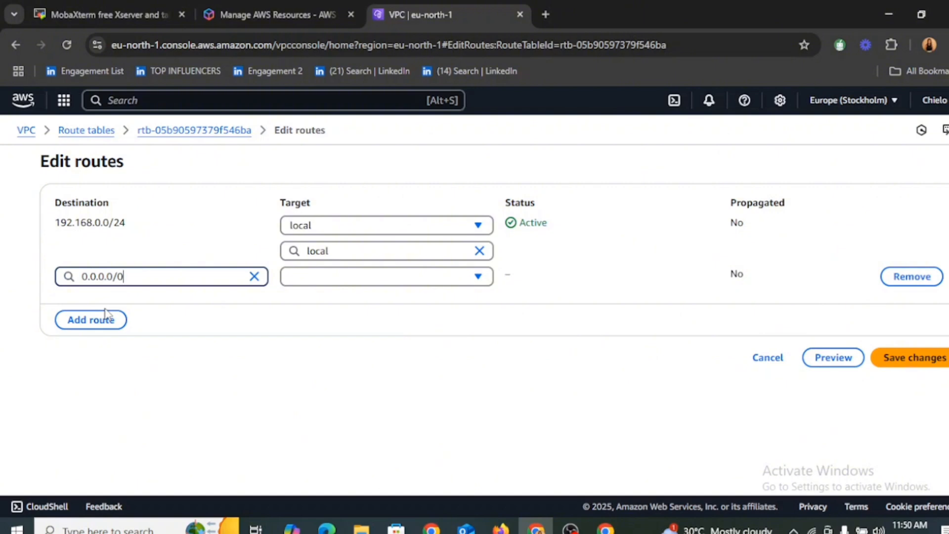
Set the 0.0.0.0/0 route's target to the Bclousecc internet gateway and save the route changes.
left_click(431, 280)
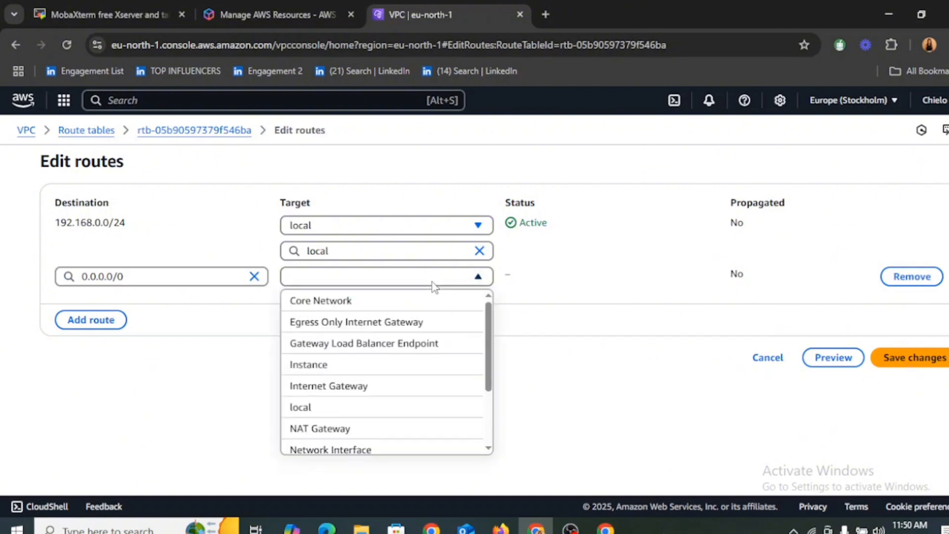
left_click(375, 386)
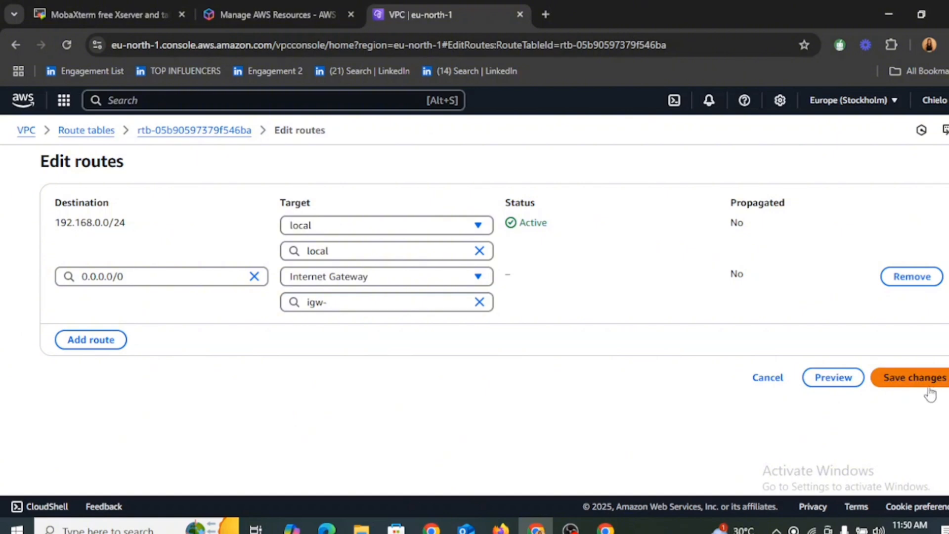
left_click(923, 385)
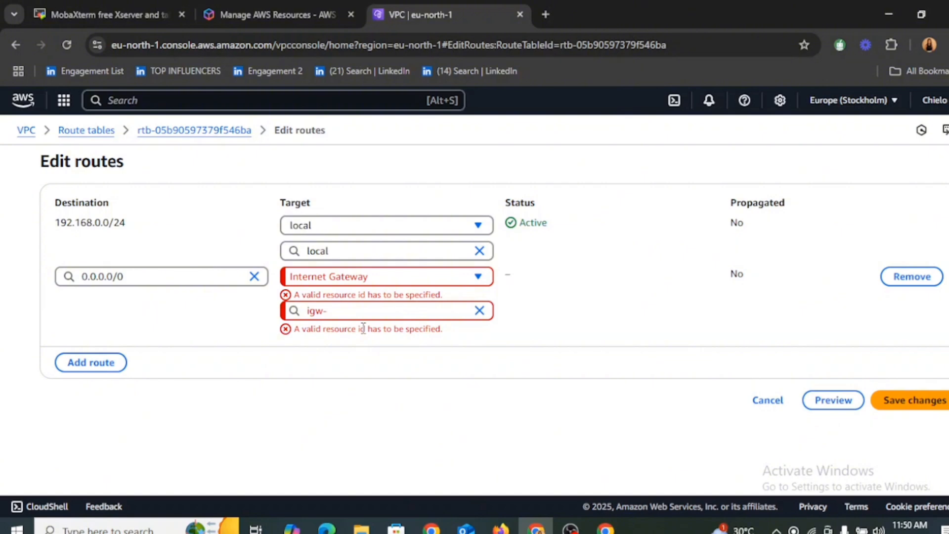
left_click(428, 313)
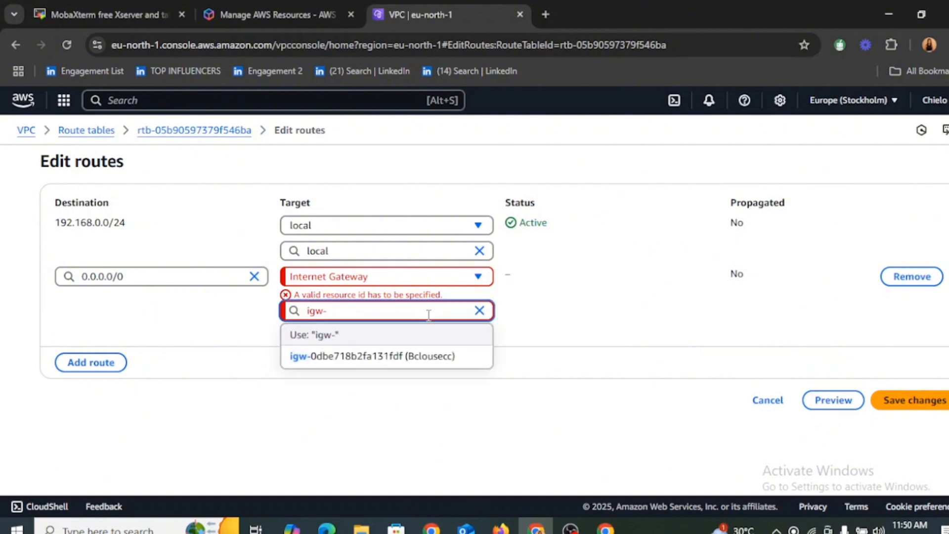
left_click(341, 356)
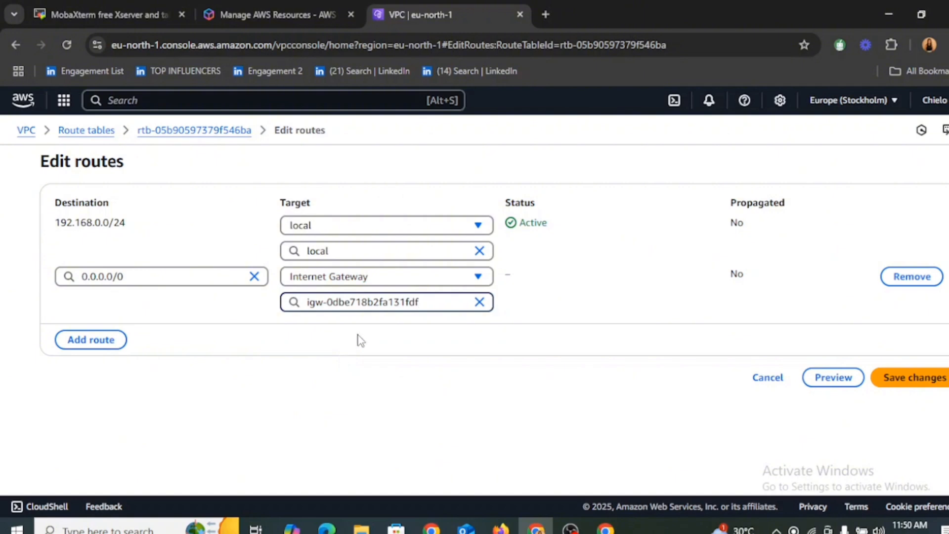
left_click(915, 382)
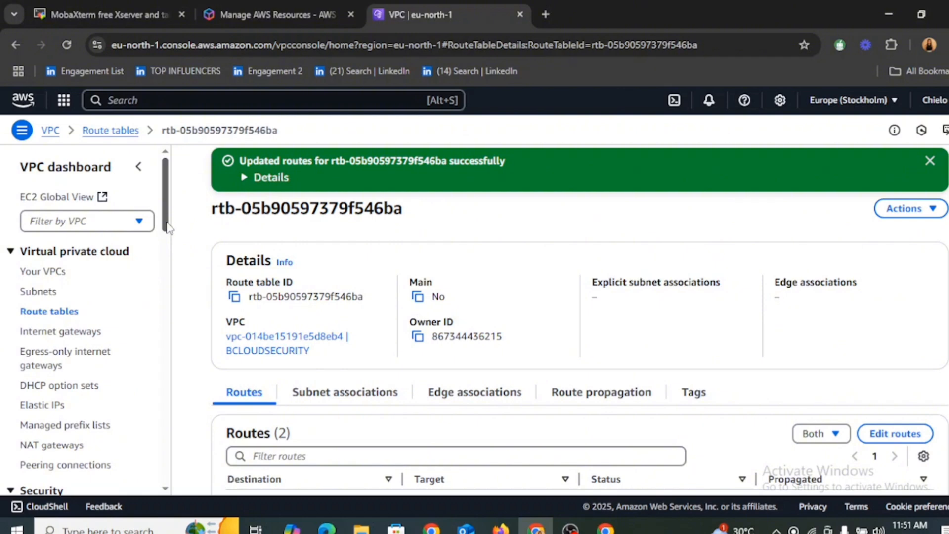
Start a new network ACL named Bcloudsec and assign it to the BCLOUDSECURITY VPC.
left_click_drag(166, 233, 172, 265)
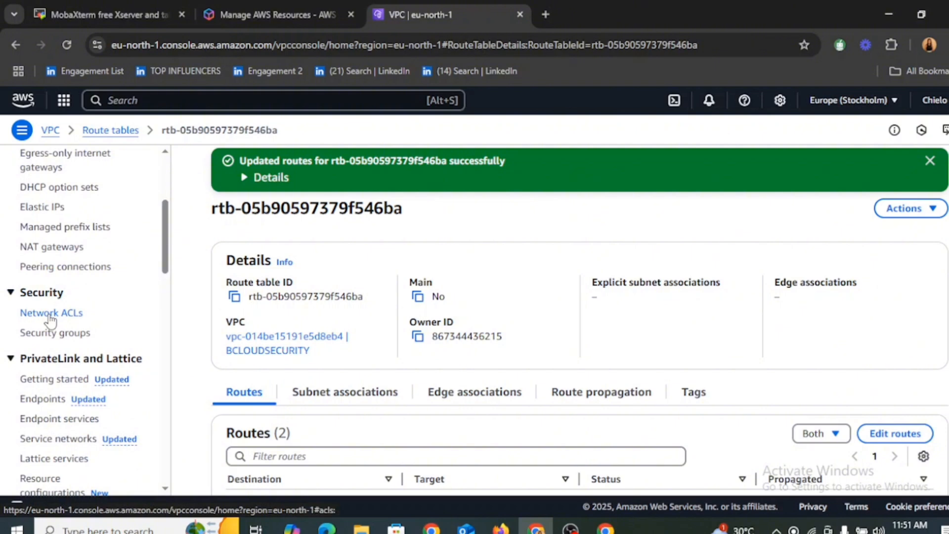
left_click(50, 317)
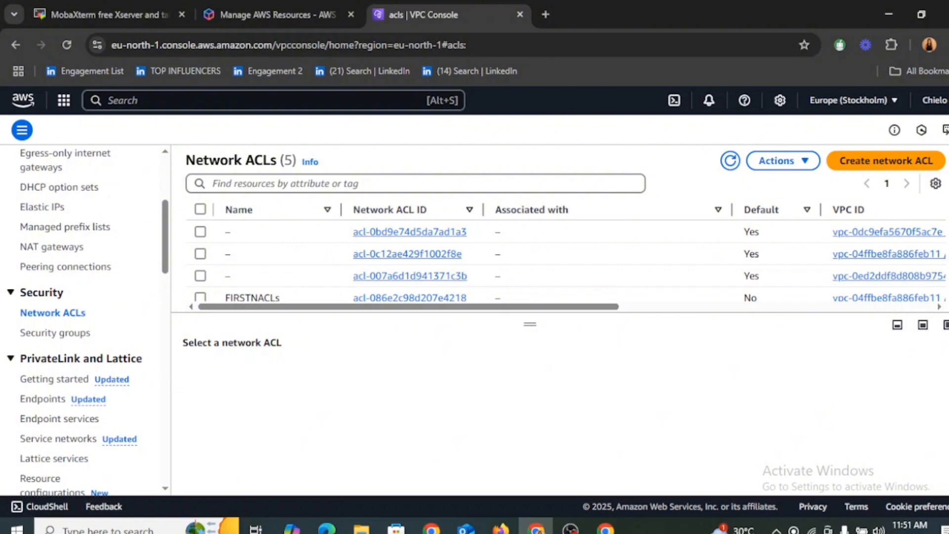
left_click(912, 162)
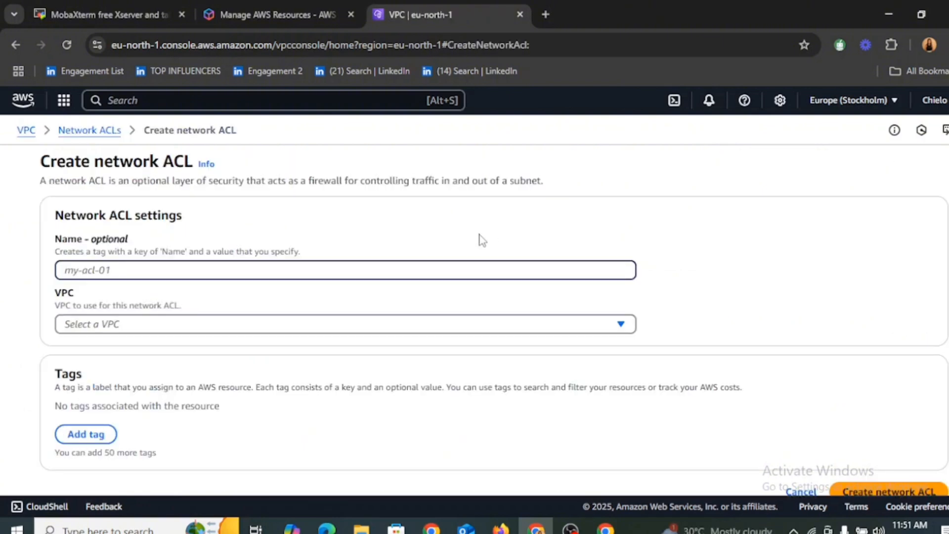
type("B")
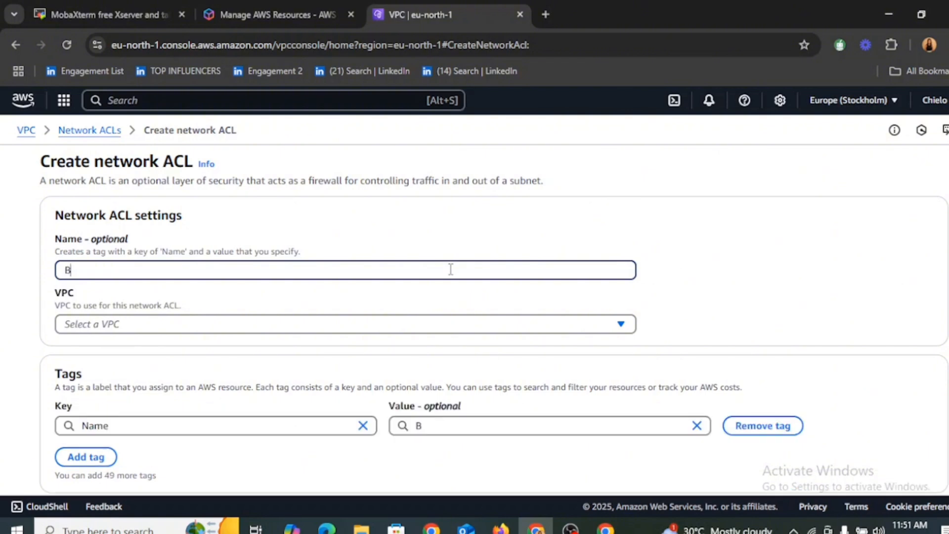
type("cloud")
left_click(400, 330)
left_click(225, 297)
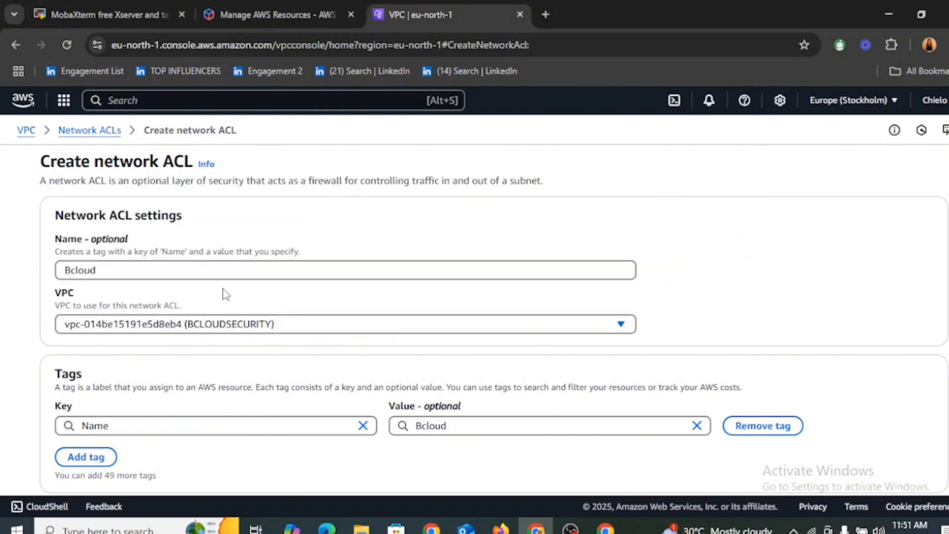
left_click(96, 270)
type("sec")
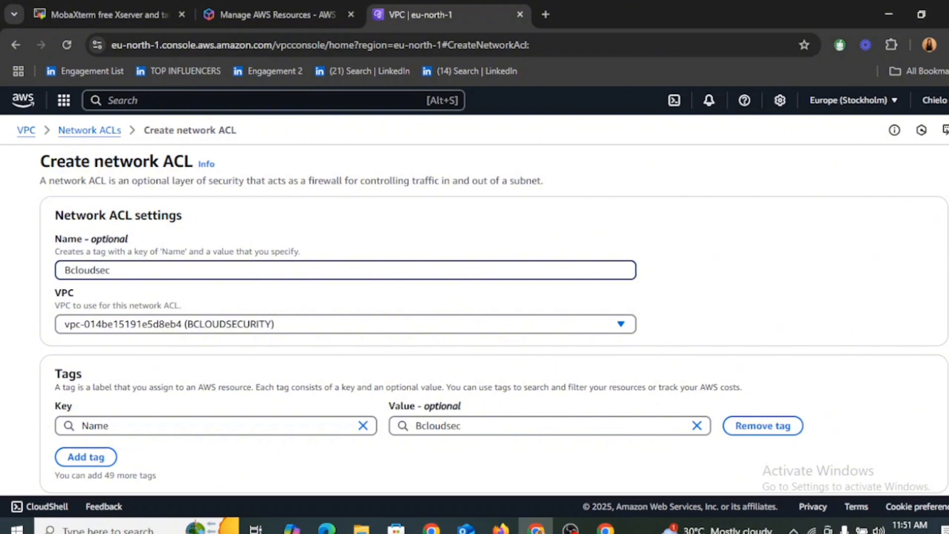
Replace the network ACL's Name tag key with Bcloud and create the network ACL.
scroll(475, 322, "down", 1)
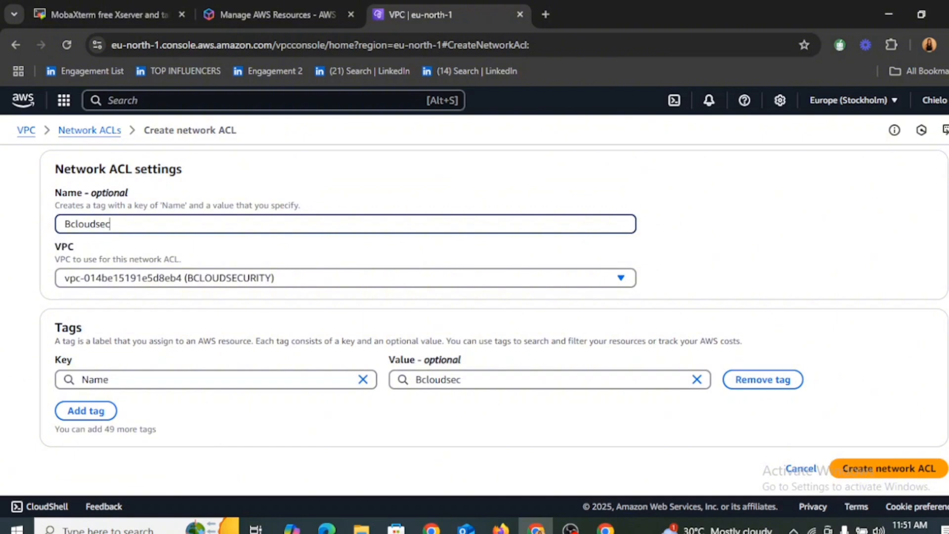
left_click(104, 379)
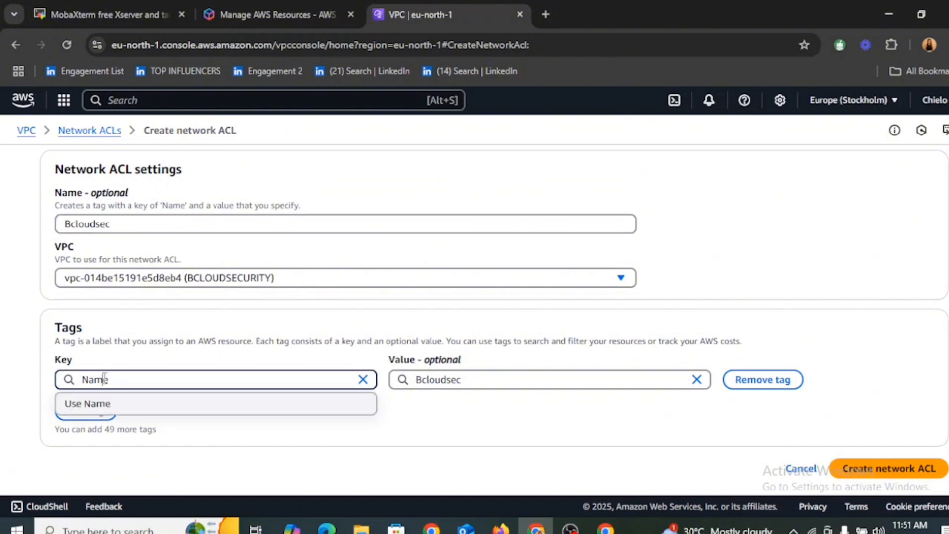
type("B")
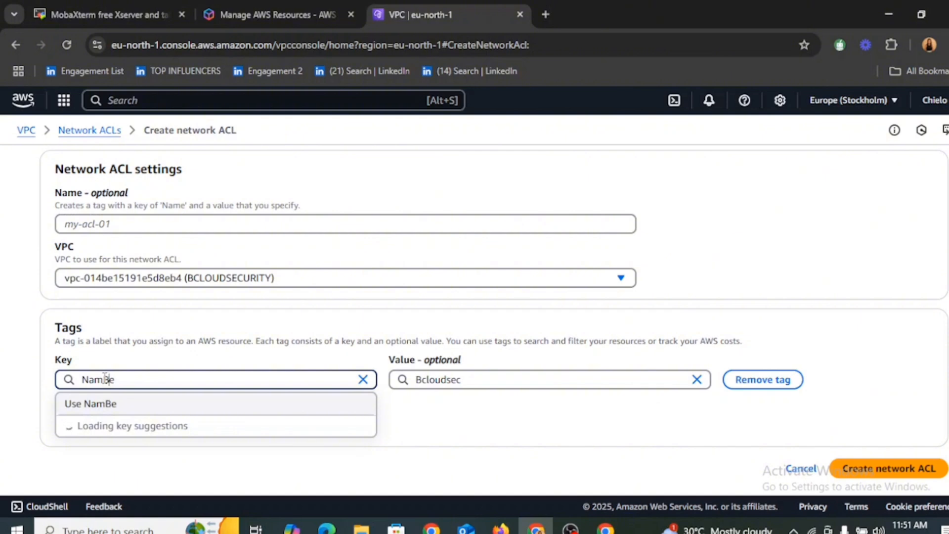
key("BackSpace")
key("BackSpace")
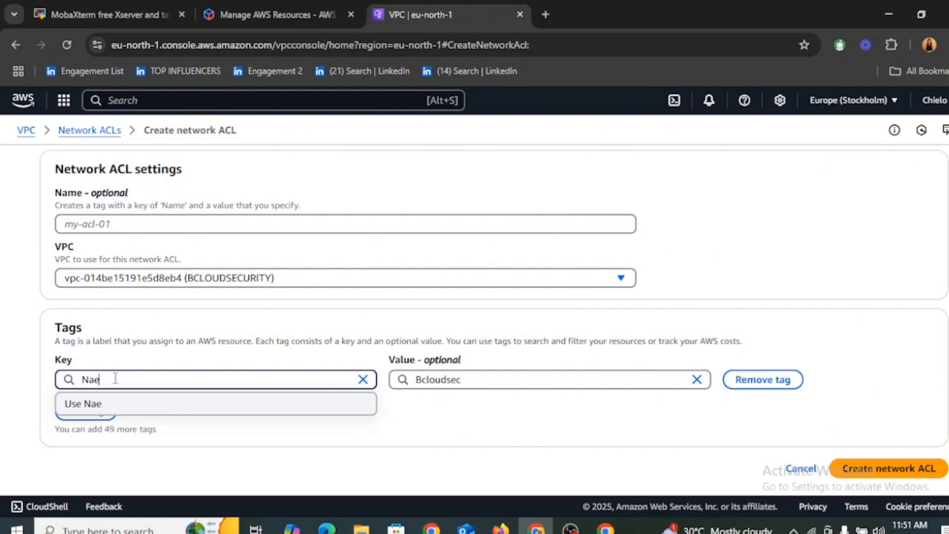
key("BackSpace")
key("BackSpace")
key("BackSpace")
type("b")
key("BackSpace")
type("Bcl")
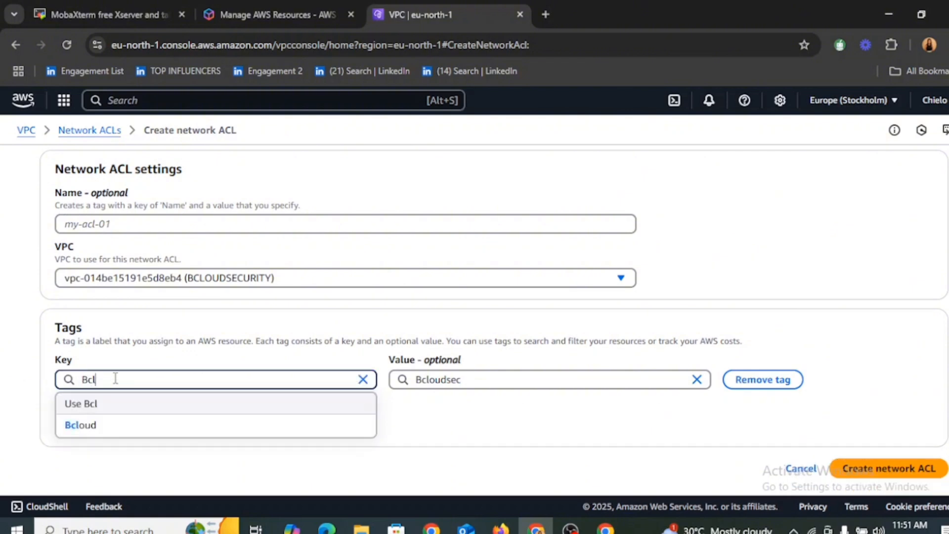
type("oud")
left_click(894, 474)
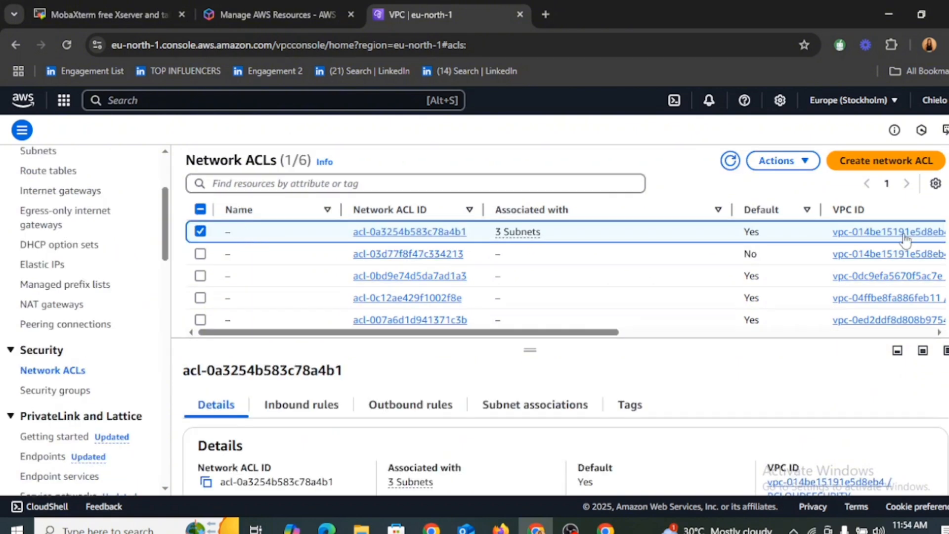
Add an inbound rule numbered 101 to the BCLOUDSECURITY VPC's default network ACL.
scroll(563, 425, "down", 1)
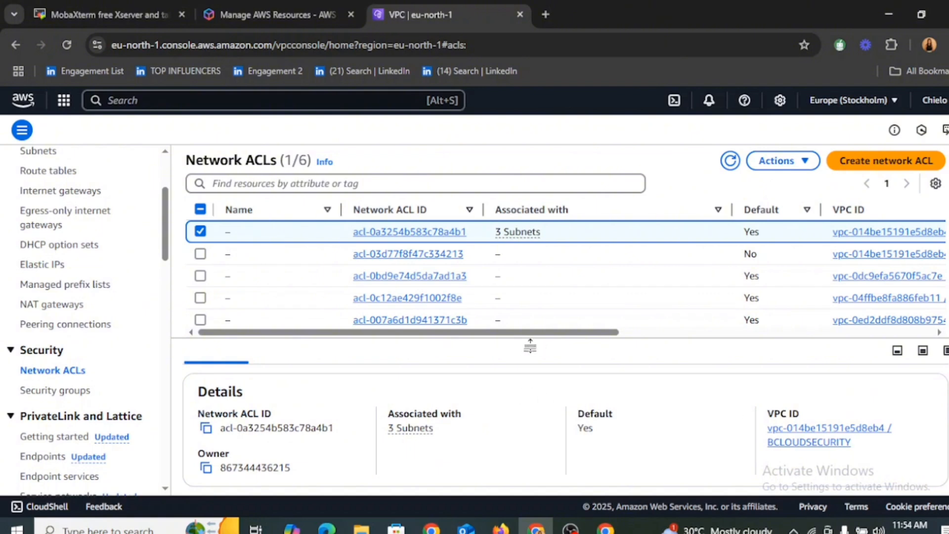
left_click_drag(530, 346, 530, 310)
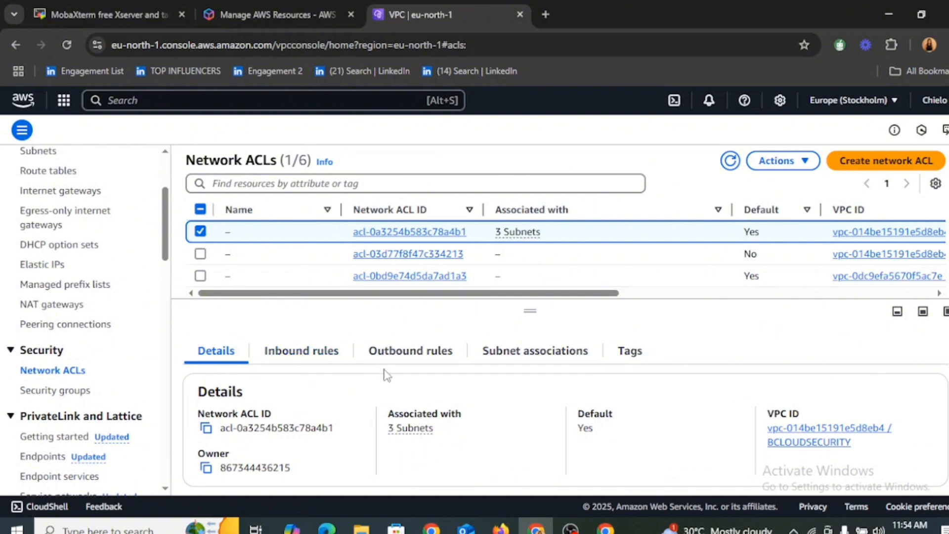
left_click(300, 352)
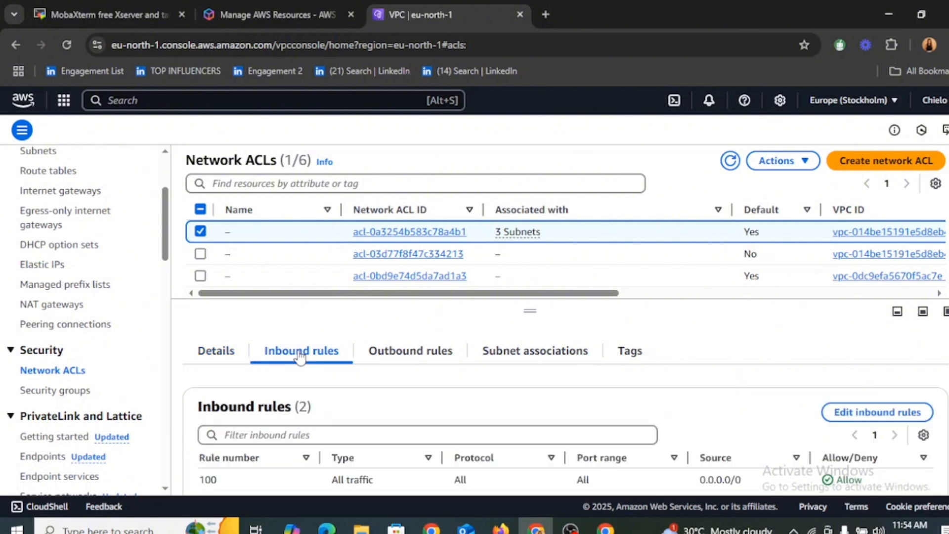
scroll(566, 408, "down", 1)
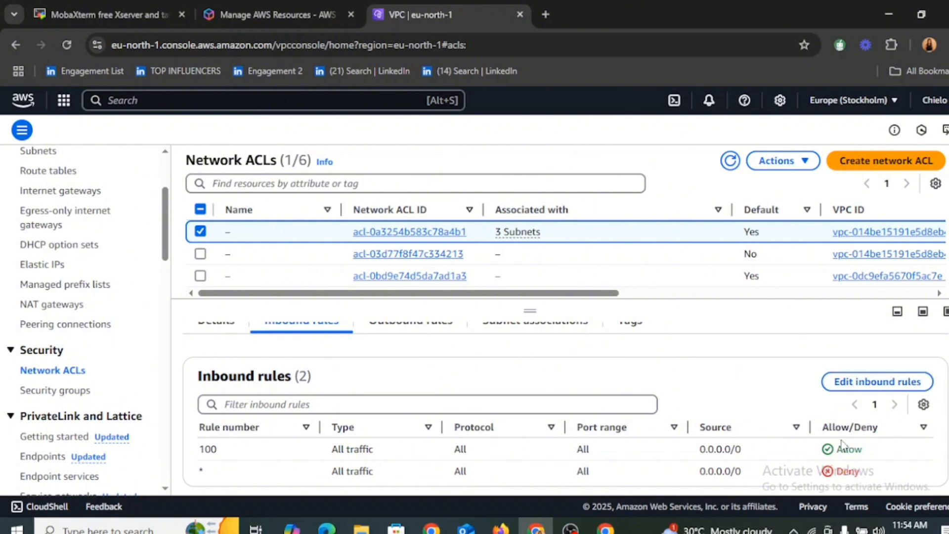
left_click(898, 389)
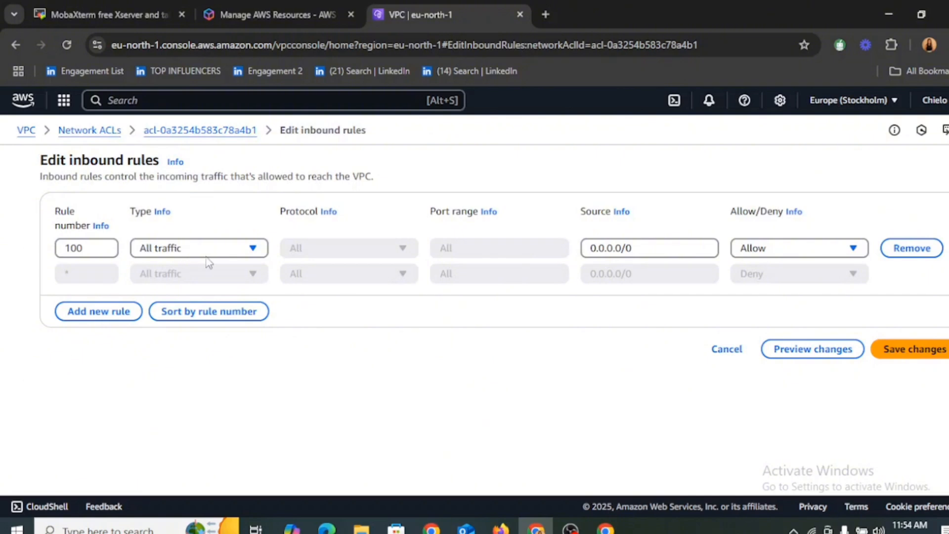
left_click(87, 310)
left_click(96, 274)
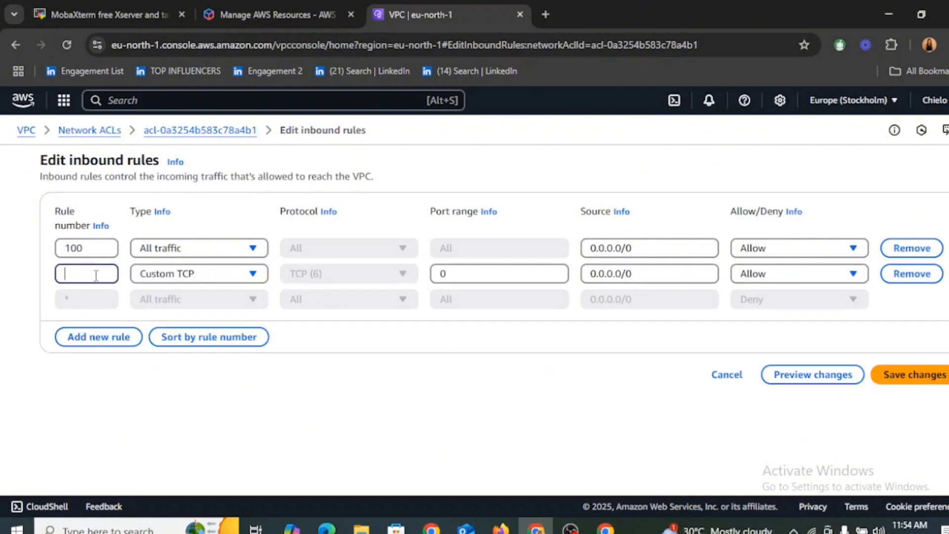
type("101")
Set inbound rule 101's type to SSH (22) and save the inbound rule changes.
left_click(220, 273)
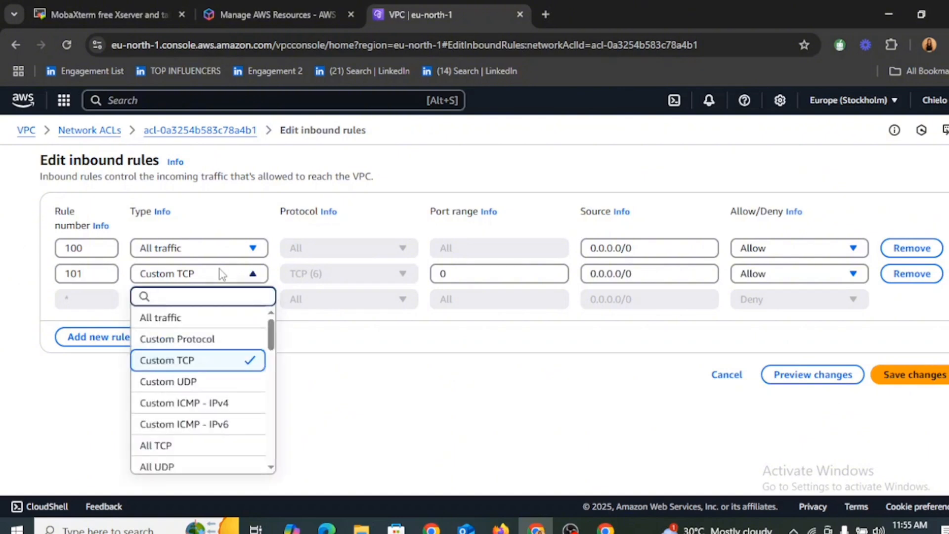
scroll(270, 349, "down", 2)
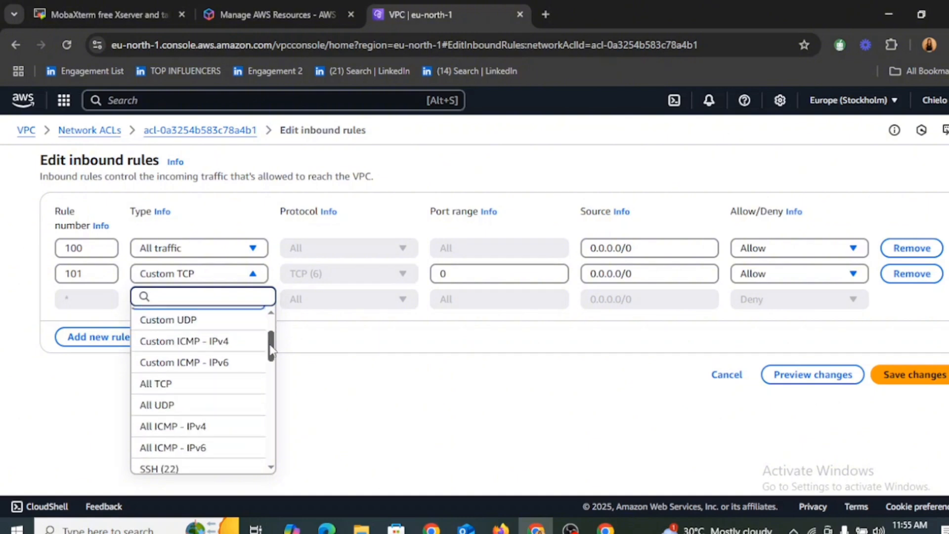
scroll(271, 349, "down", 3)
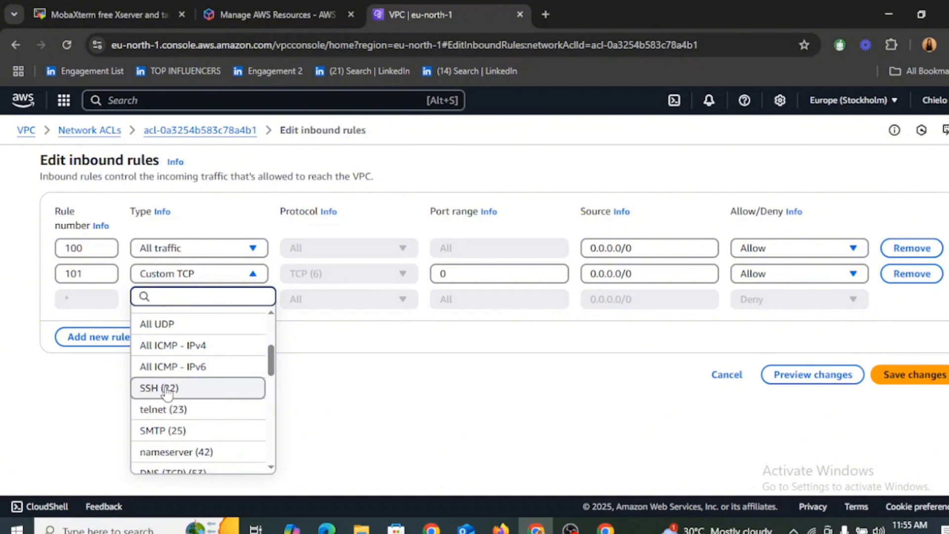
left_click(167, 389)
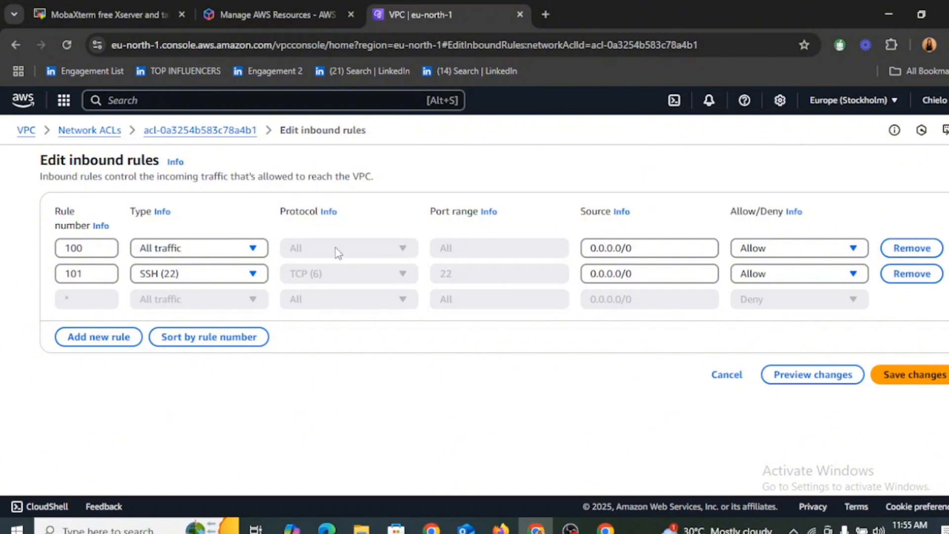
left_click(253, 250)
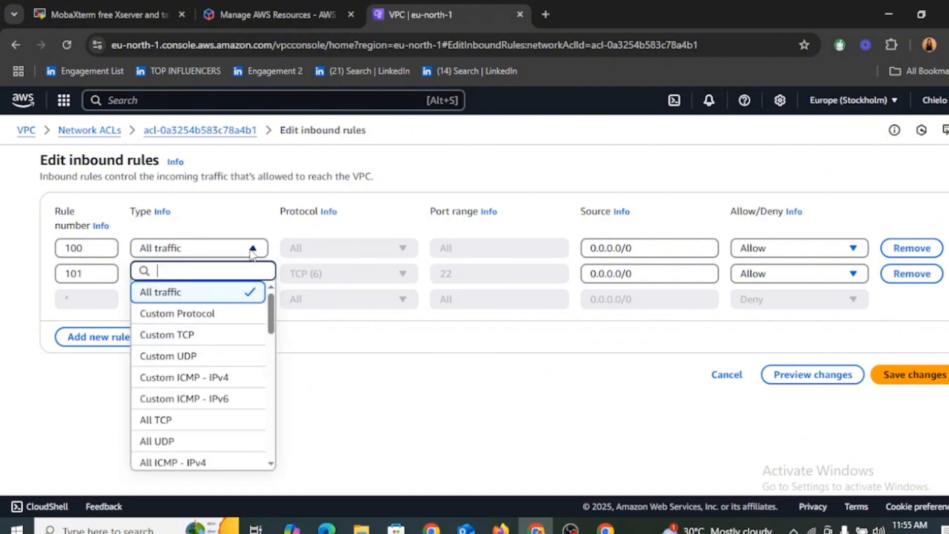
left_click_drag(270, 311, 292, 297)
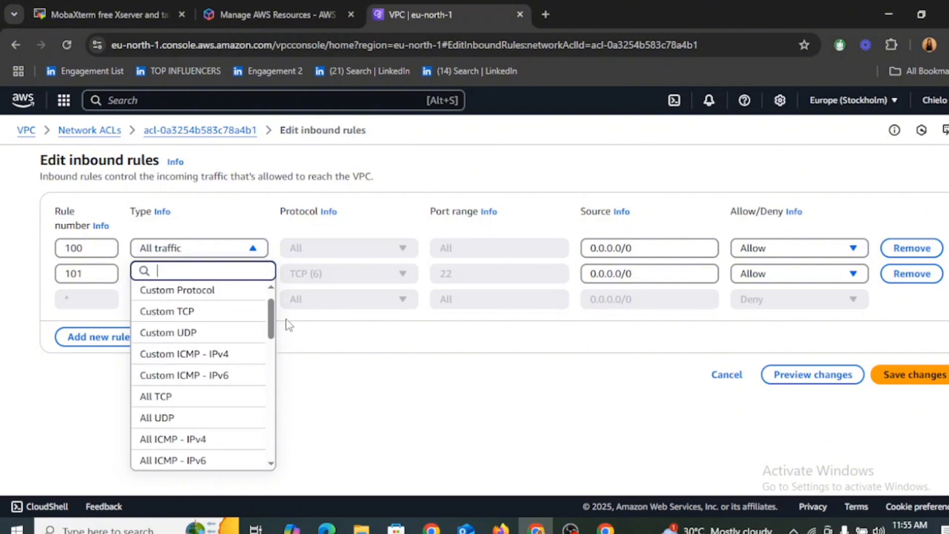
left_click(354, 358)
left_click(920, 381)
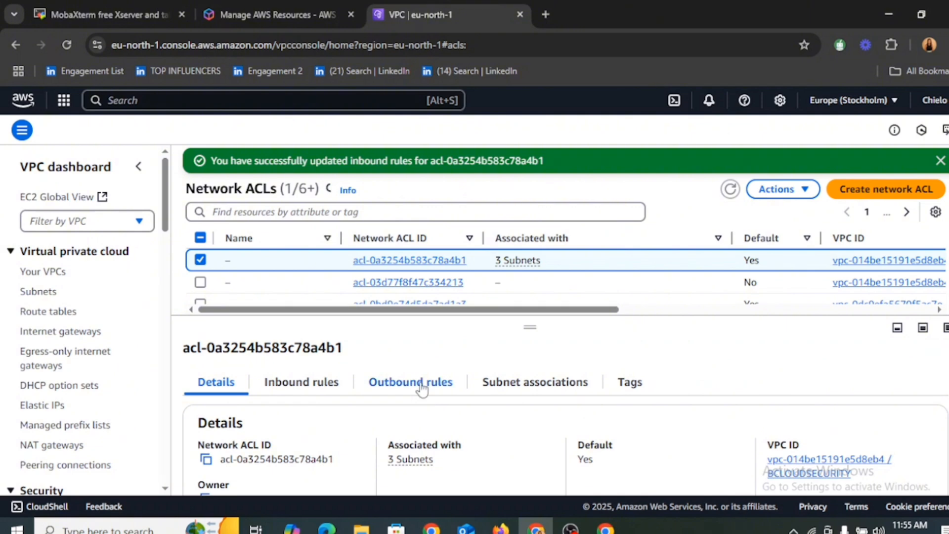
Add an outbound rule numbered 101 to the BCLOUDSECURITY VPC's default network ACL.
left_click(422, 390)
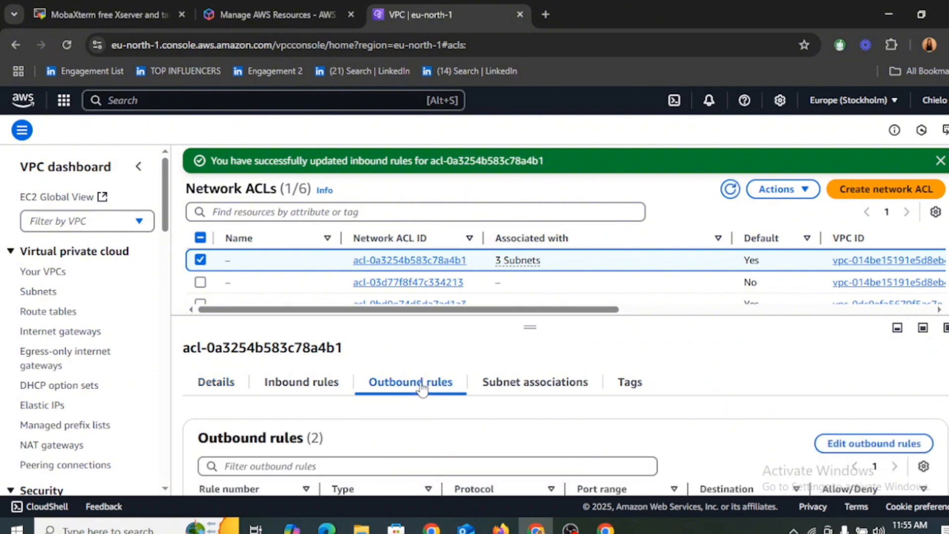
scroll(563, 430, "down", 2)
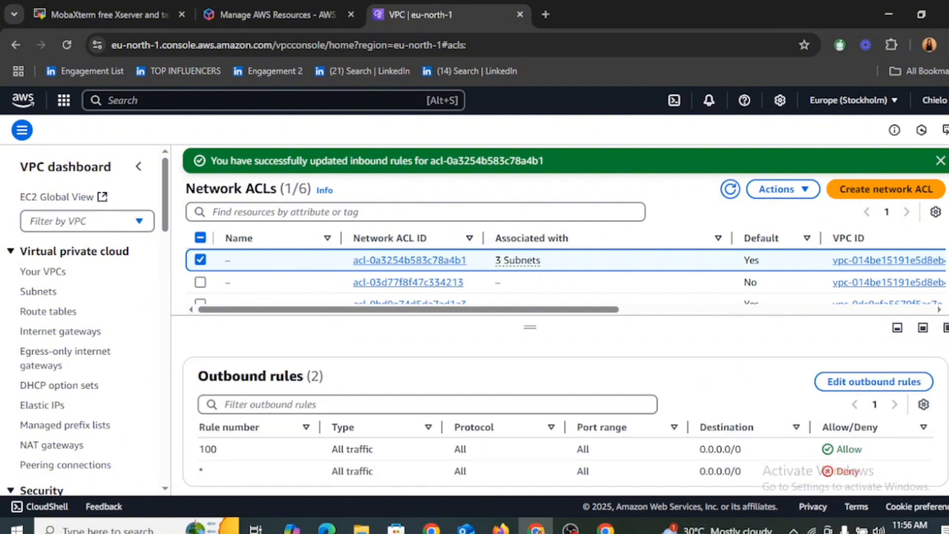
left_click(848, 386)
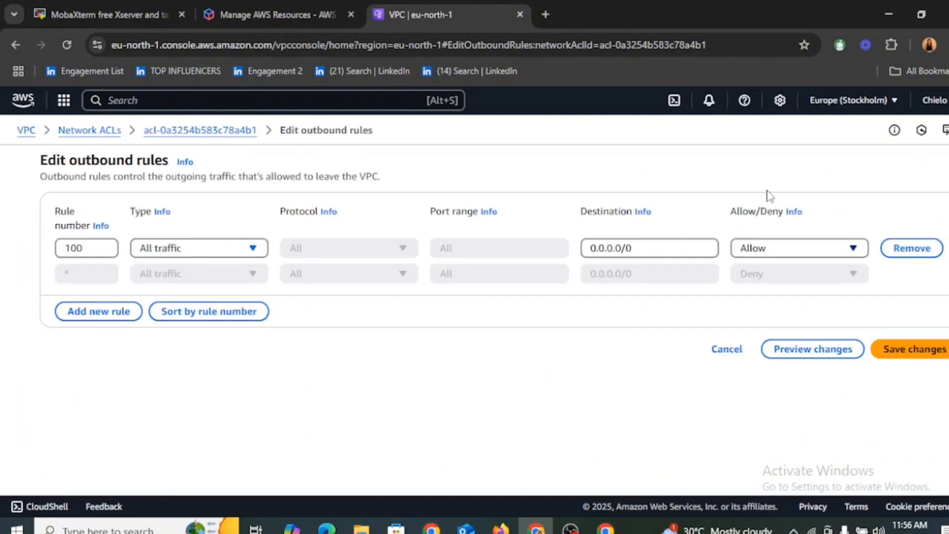
left_click(91, 314)
left_click(85, 271)
type("101")
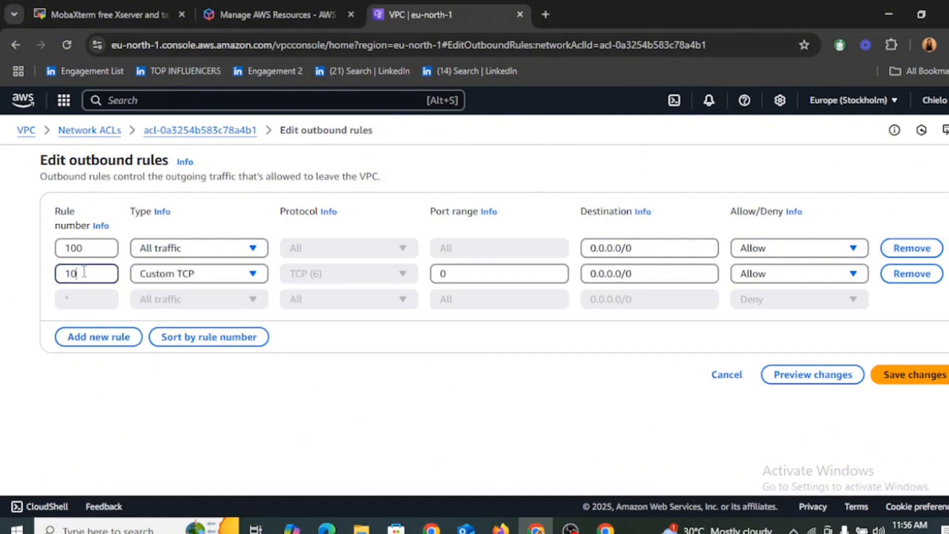
Set outbound rule 101's type to SSH (22), keep it on Allow, and save the outbound rule changes.
left_click(239, 278)
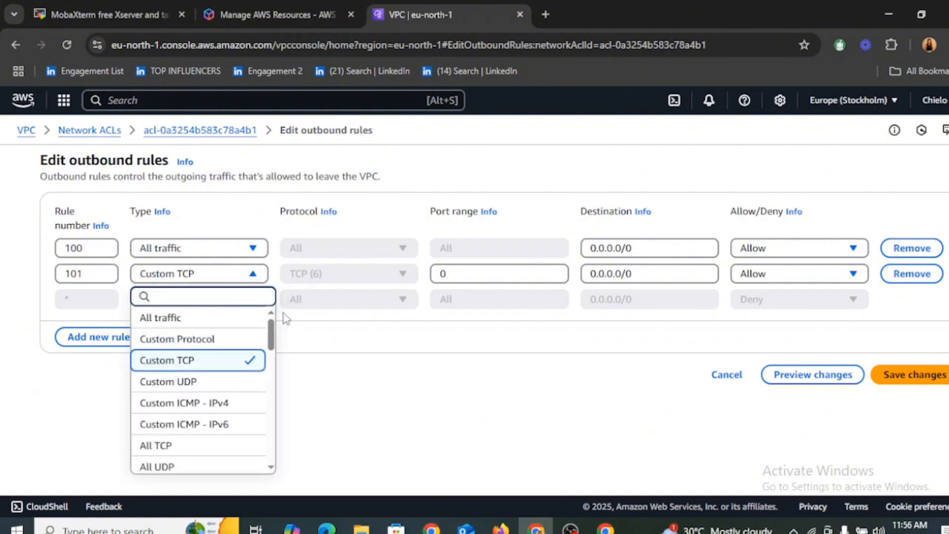
left_click_drag(271, 331, 271, 364)
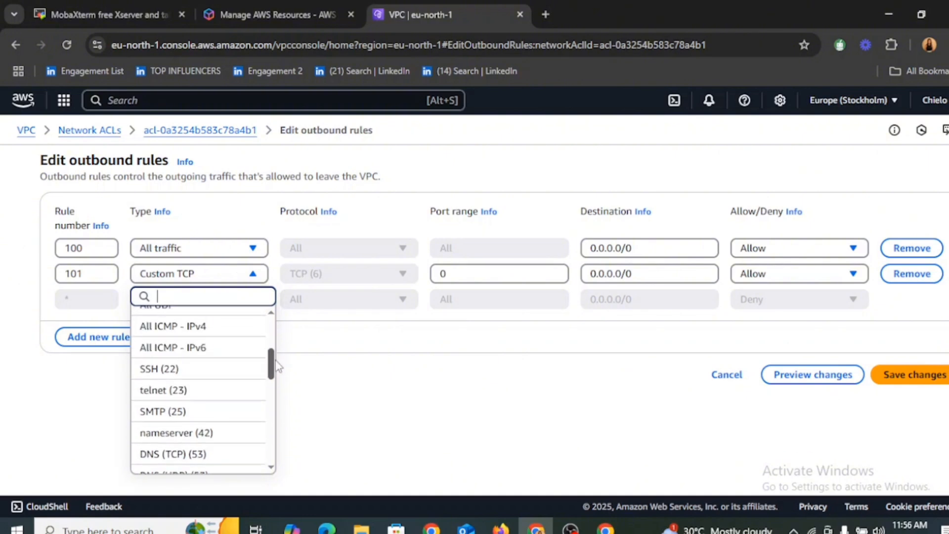
left_click(156, 370)
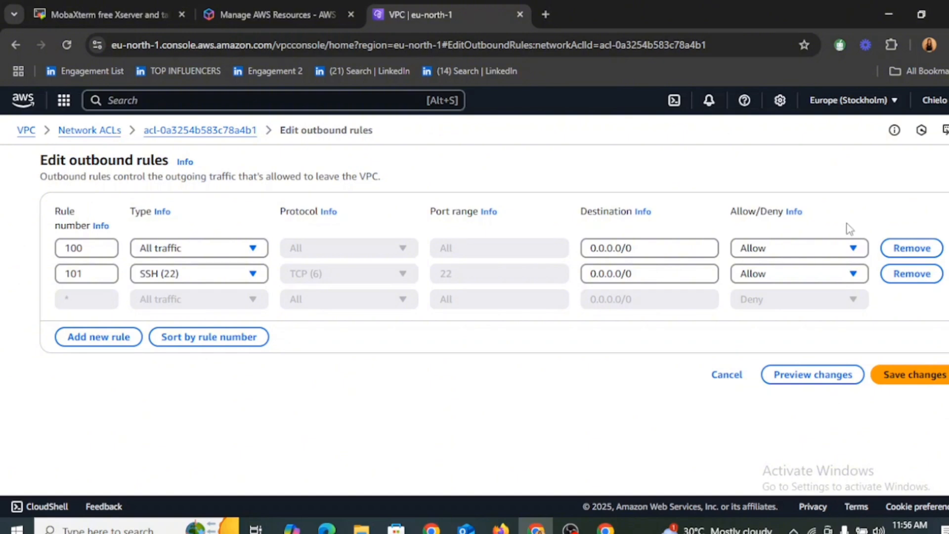
left_click(855, 274)
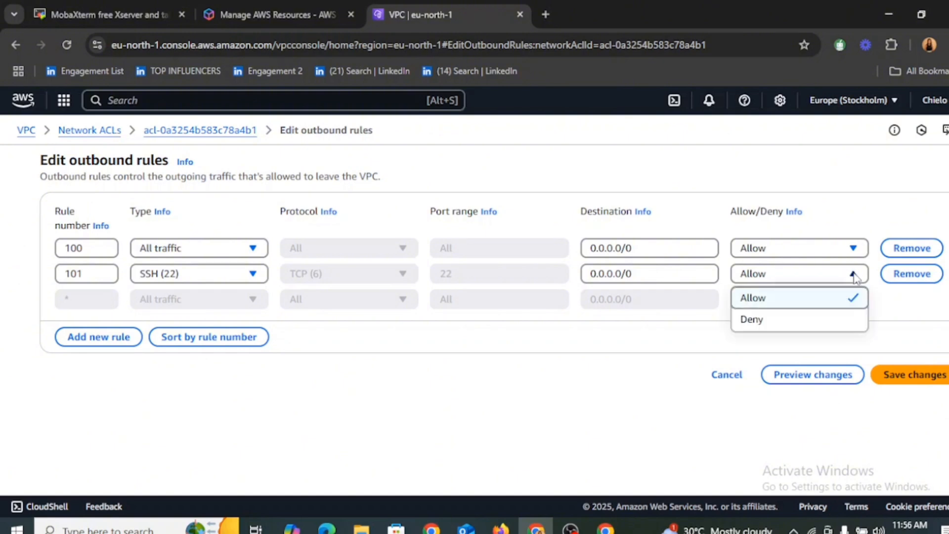
left_click(854, 276)
left_click(902, 375)
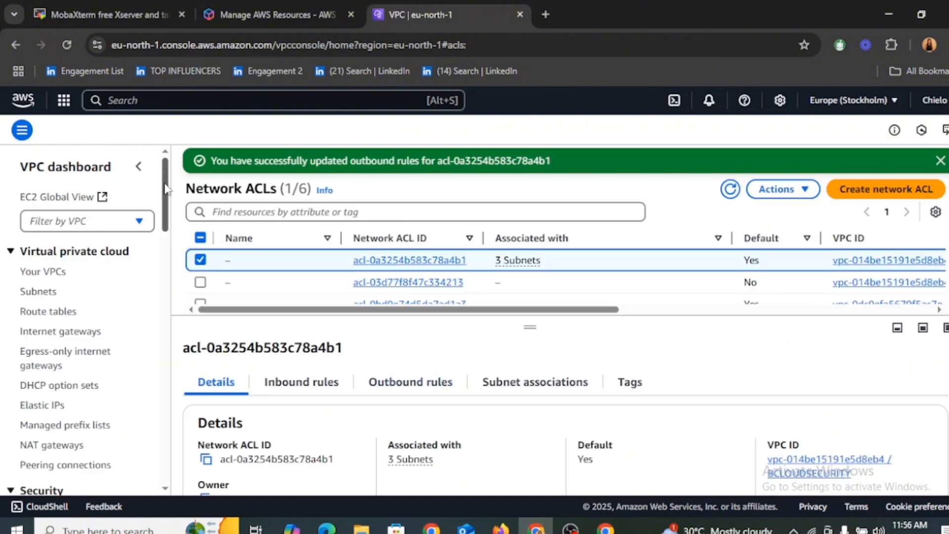
Review the inbound and outbound rules of the BCLOUDSECURITY VPC's default network ACL.
left_click(310, 385)
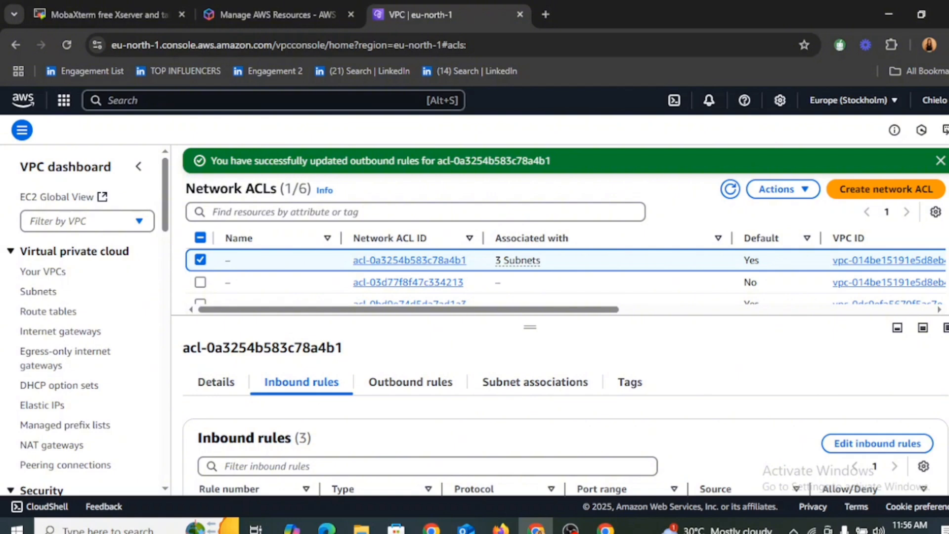
left_click(410, 382)
scroll(392, 381, "down", 2)
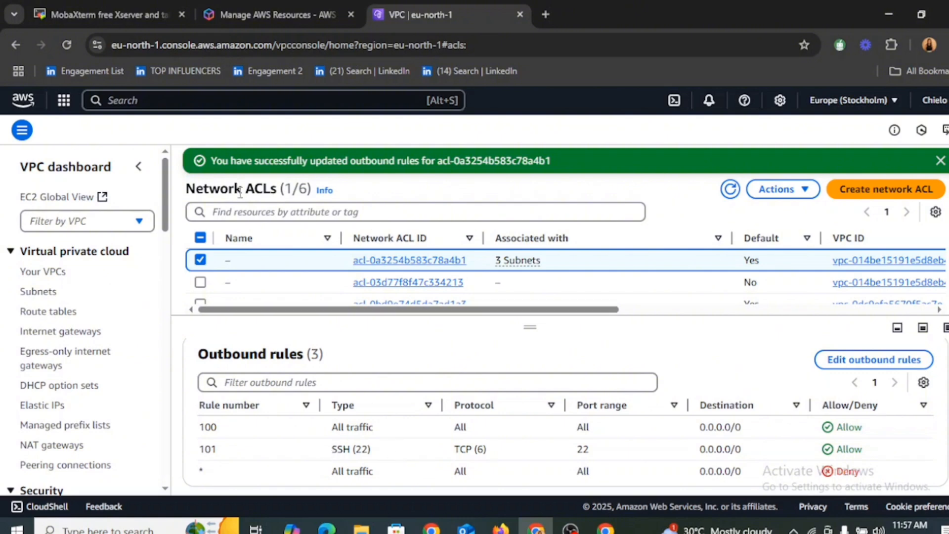
Start creating a new security group and name it Bcloudsec.
scroll(75, 324, "down", 4)
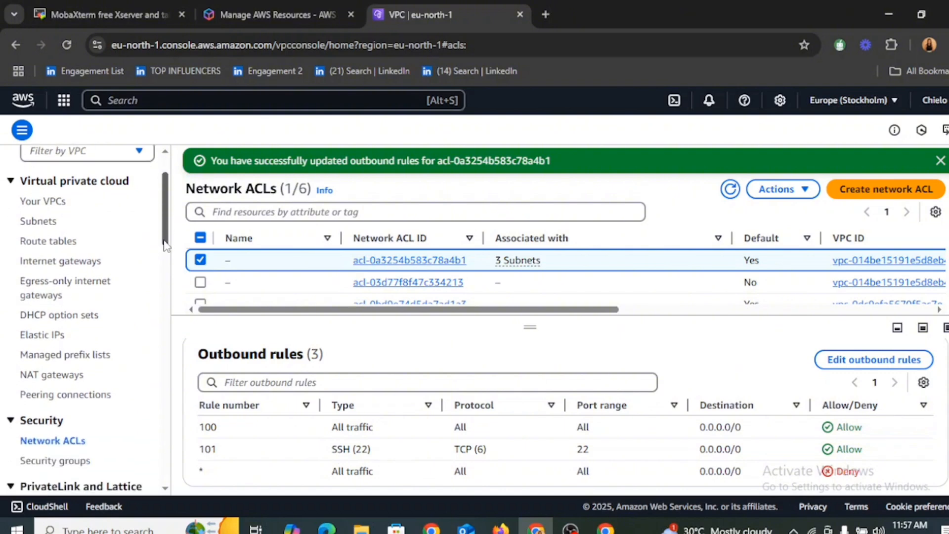
left_click(74, 321)
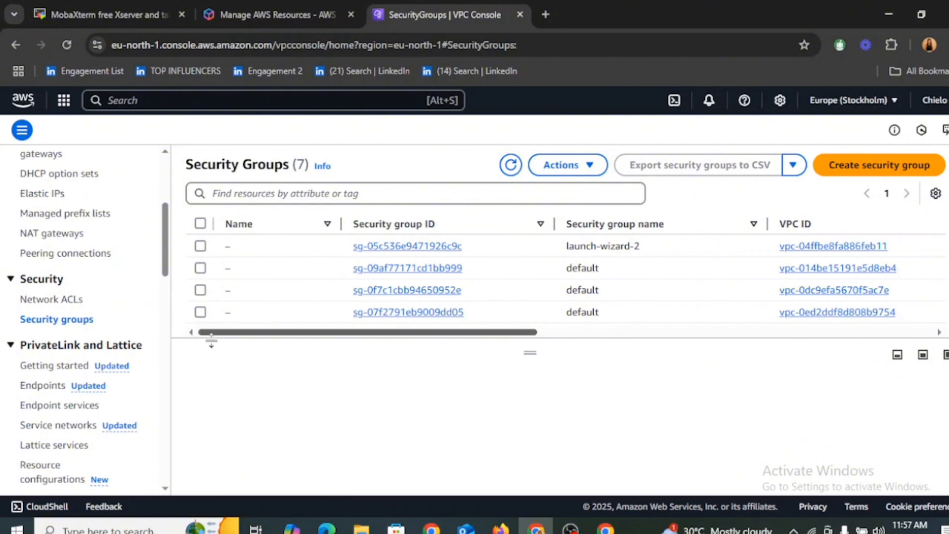
left_click(864, 173)
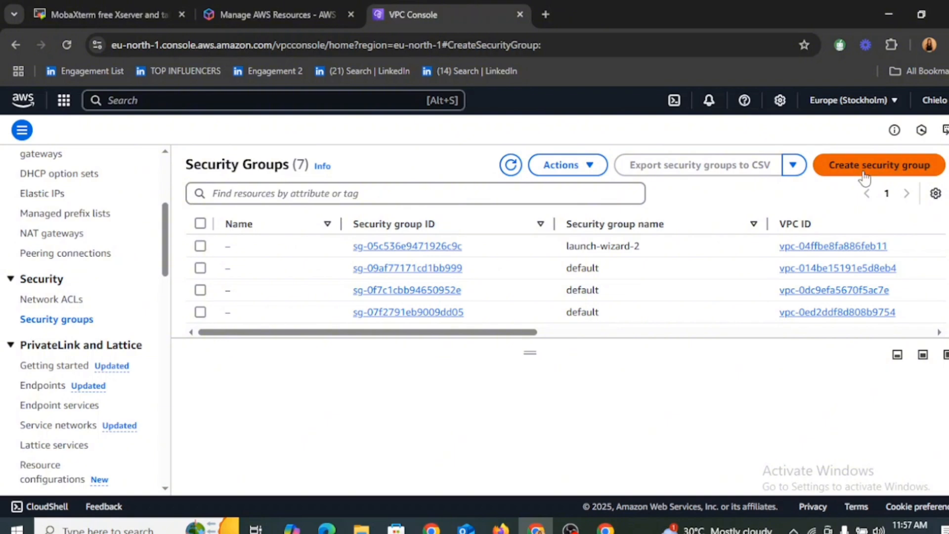
scroll(222, 299, "down", 5)
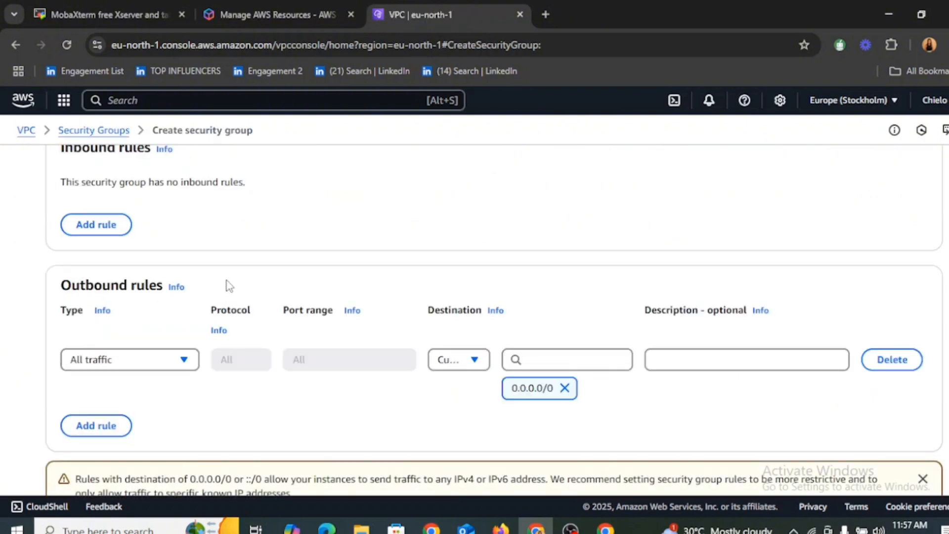
scroll(494, 317, "up", 5)
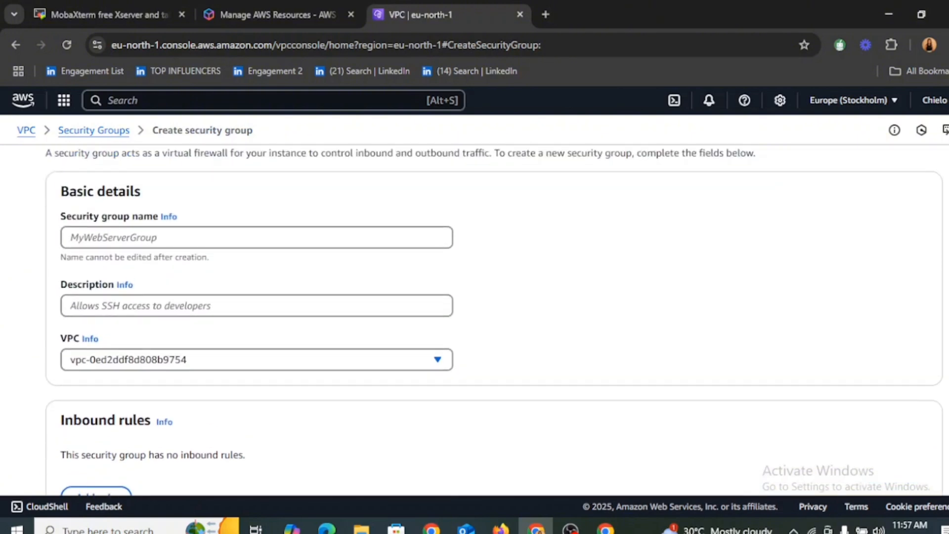
left_click(109, 240)
type("B")
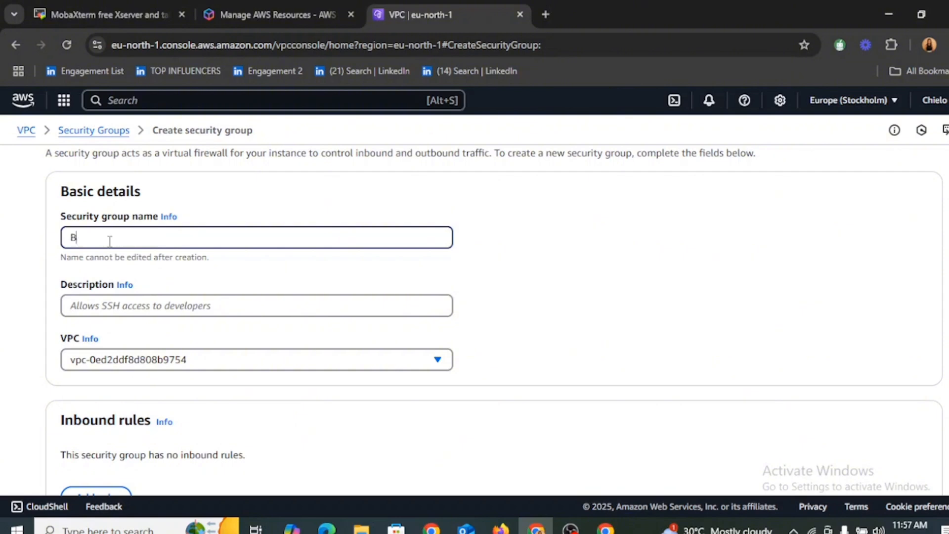
type("cloudsec")
Describe the security group as "Allow SSH to Developers" and assign it to the BCLOUDSECURITY VPC.
left_click(172, 305)
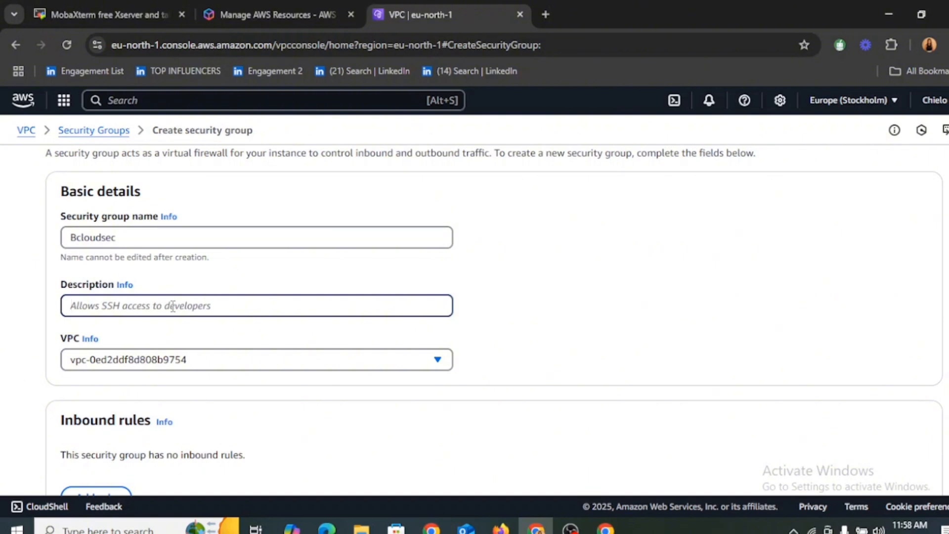
type("Allow")
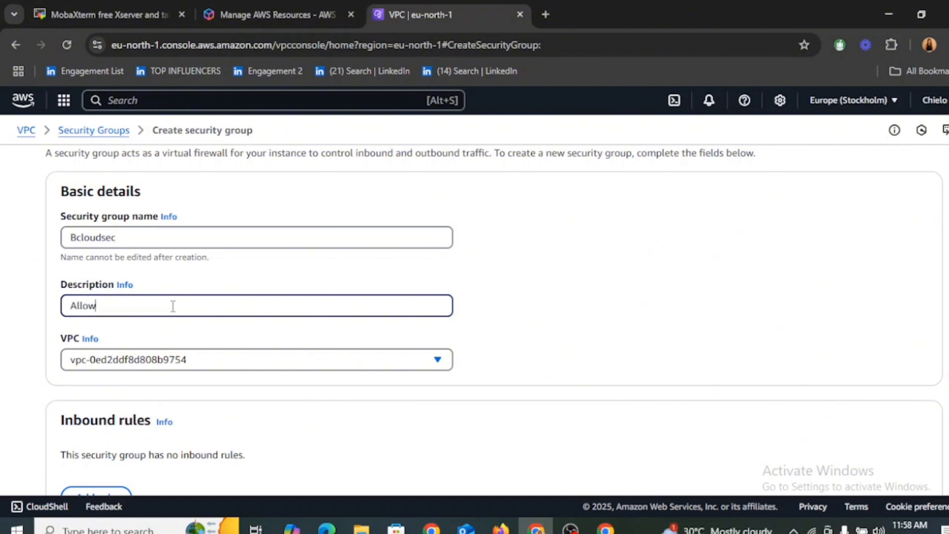
type(" SSH")
type(" to ")
type("Deve")
type("lopres")
key("BackSpace")
key("BackSpace")
key("BackSpace")
type("ers")
left_click(438, 366)
left_click(322, 333)
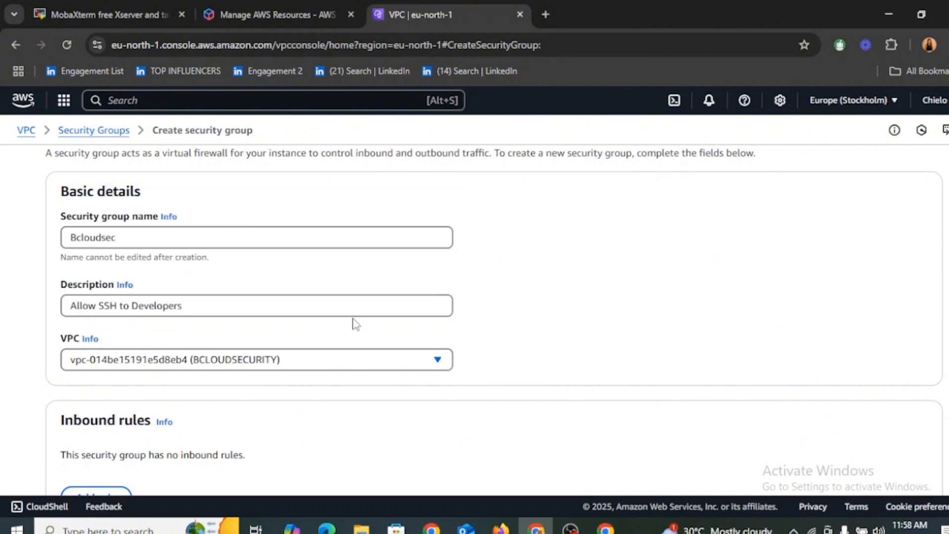
Add an inbound rule of type SSH to the Bcloudsec security group.
scroll(494, 320, "down", 5)
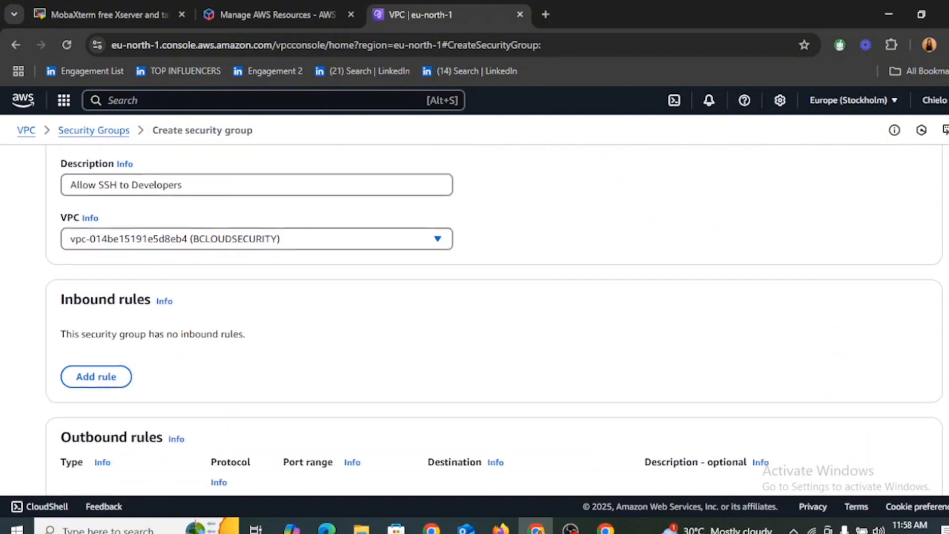
scroll(493, 320, "down", 1)
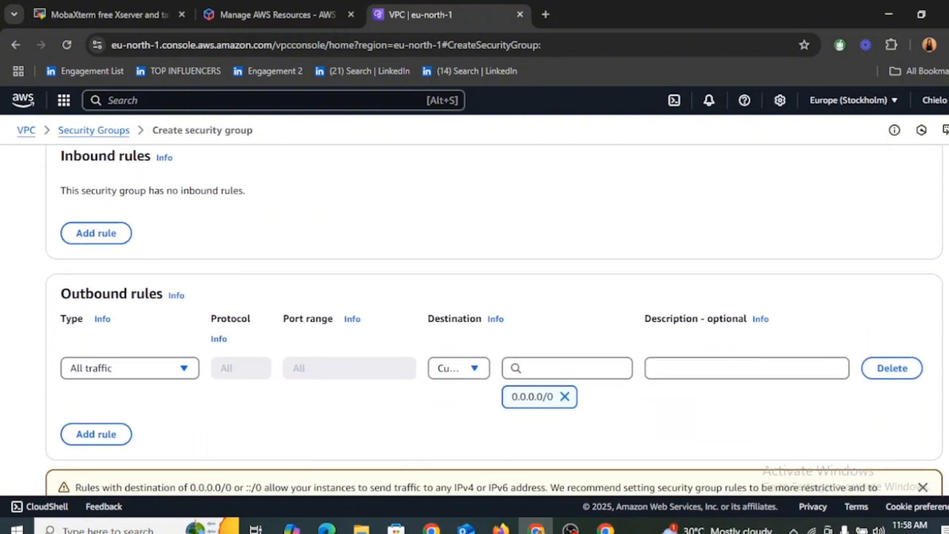
scroll(494, 320, "up", 1)
scroll(494, 320, "up", 1)
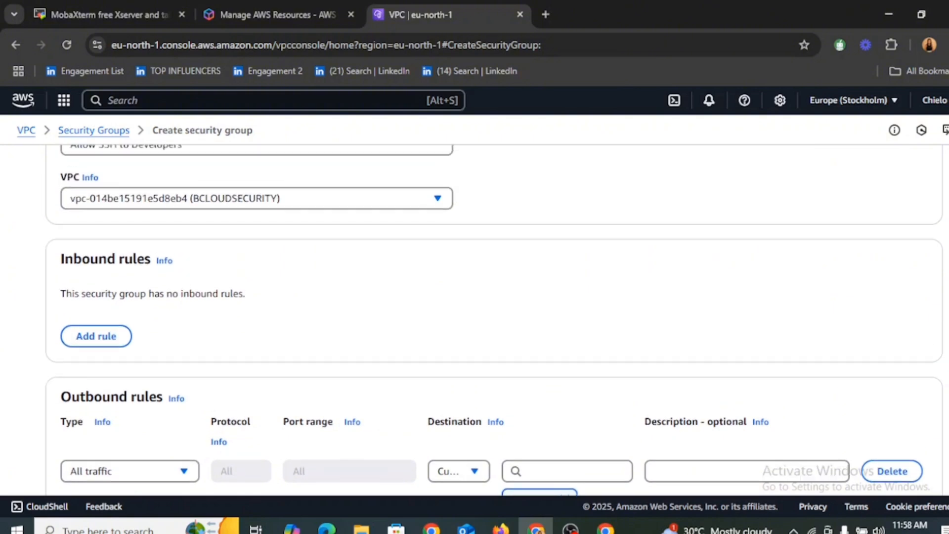
left_click(97, 337)
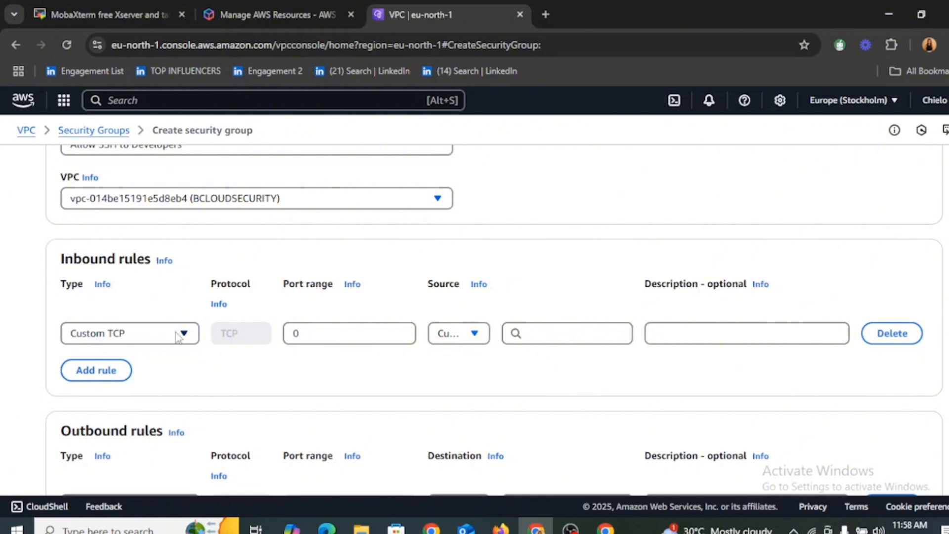
left_click(185, 339)
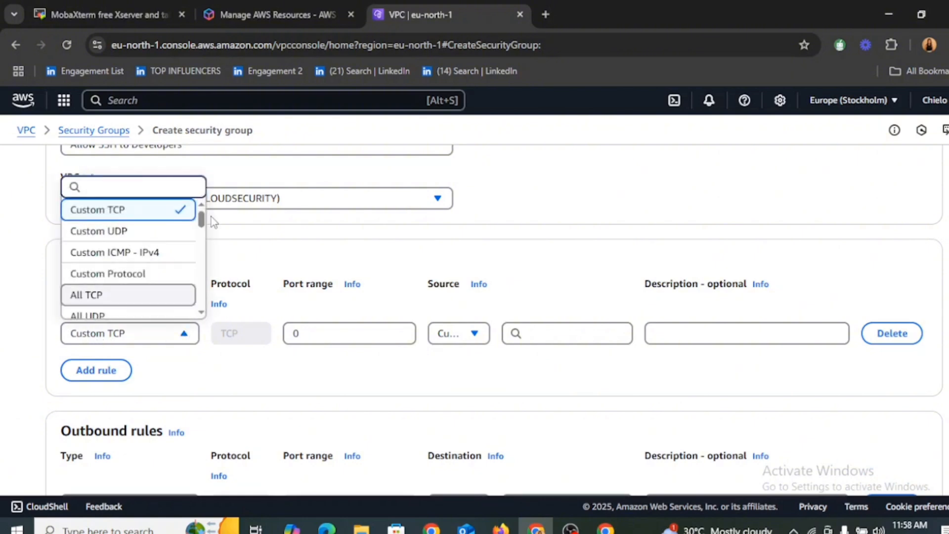
left_click_drag(201, 222, 203, 245)
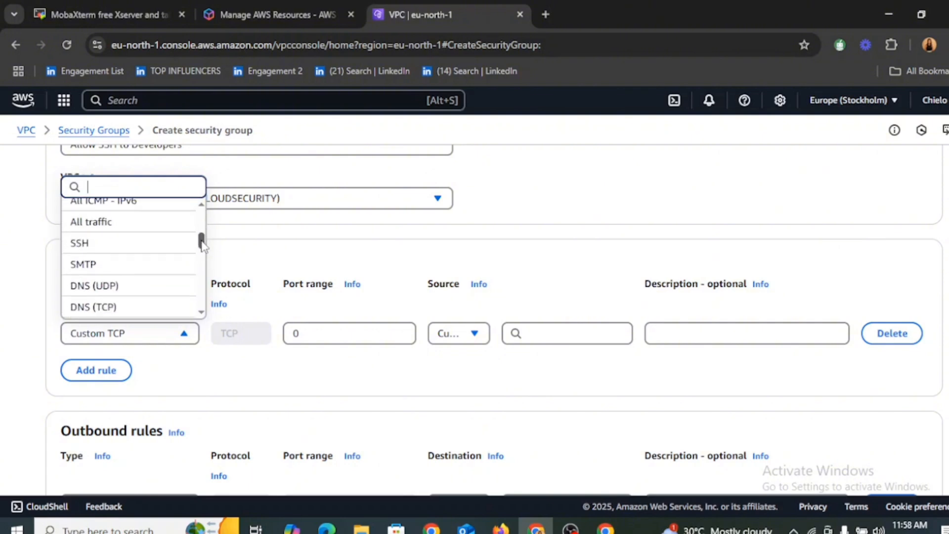
left_click(100, 252)
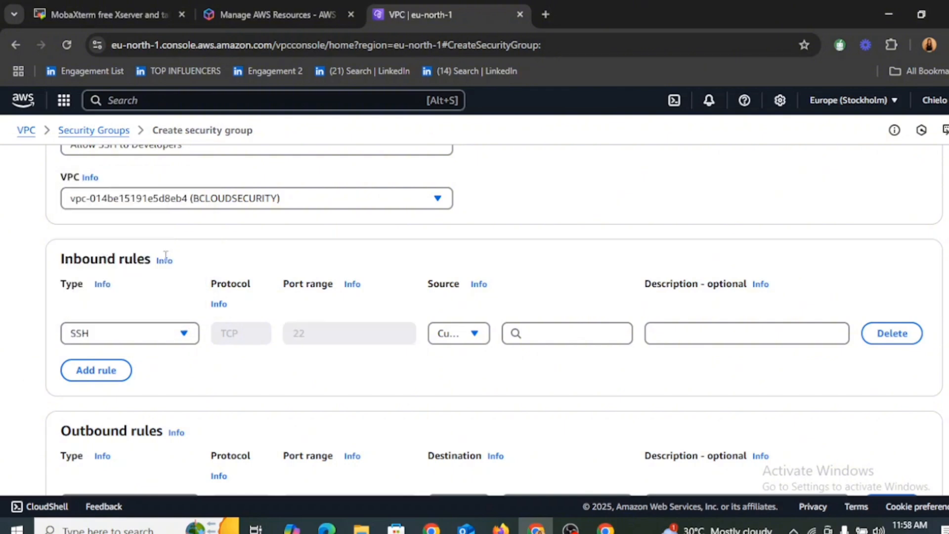
Set the inbound SSH rule's custom source to the CIDR block 0.0.0.0/32.
scroll(526, 212, "down", 2)
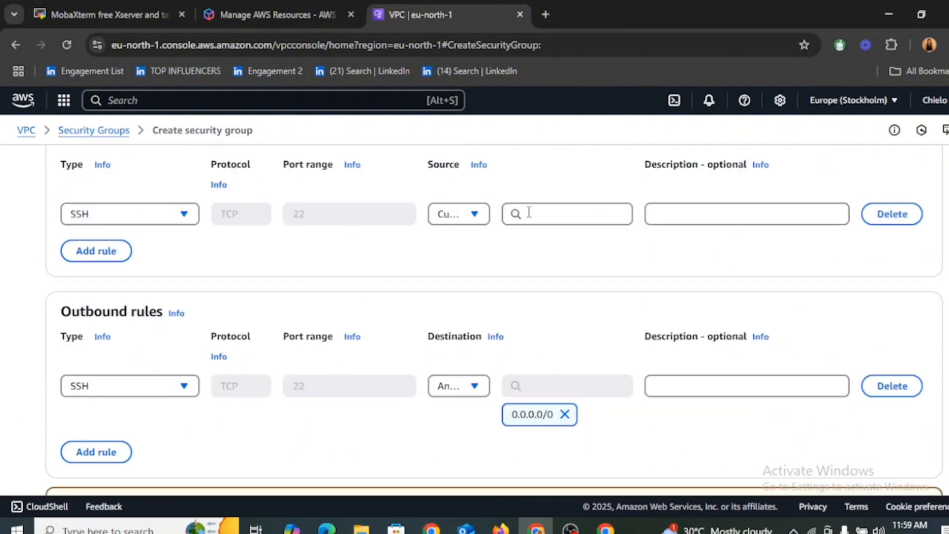
left_click(530, 213)
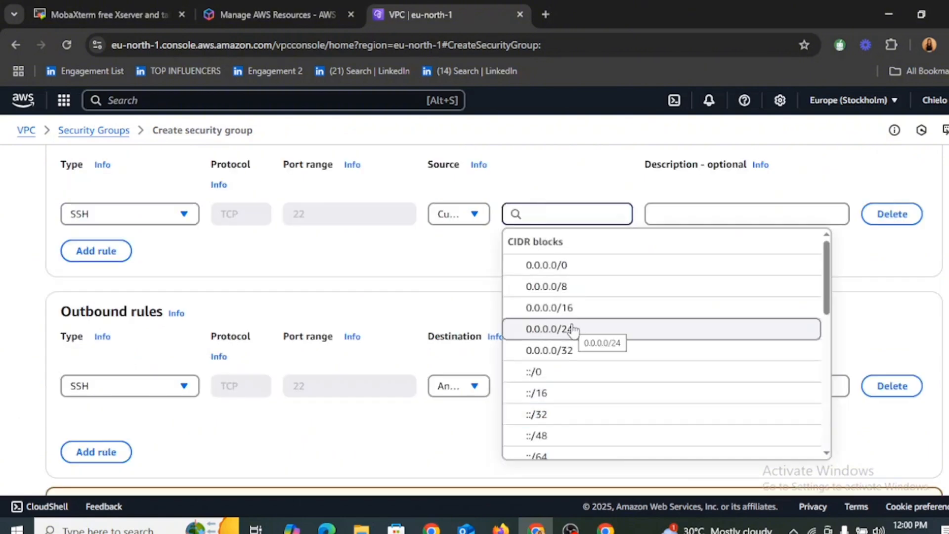
left_click(581, 359)
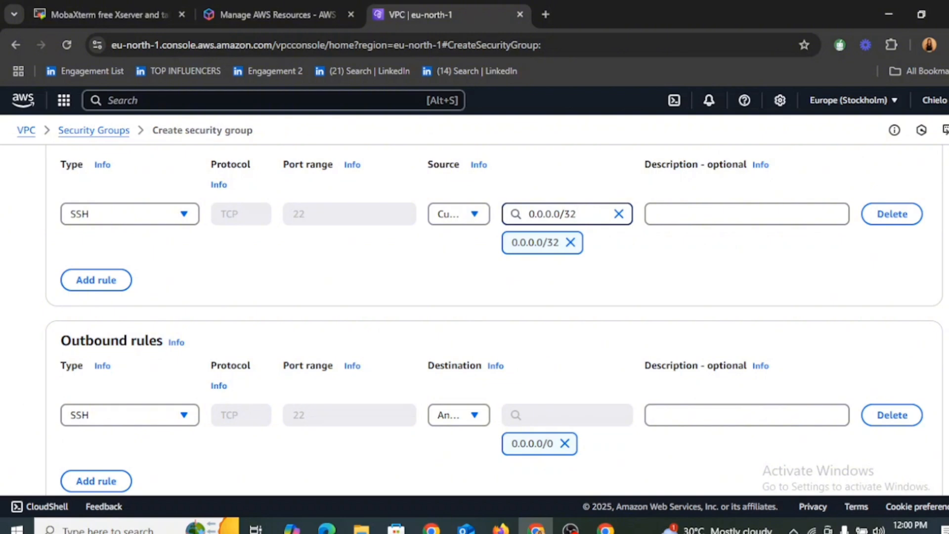
Set the outbound SSH rule's destination to Custom with CIDR block 0.0.0.0/32, and create the security group.
scroll(340, 284, "down", 3)
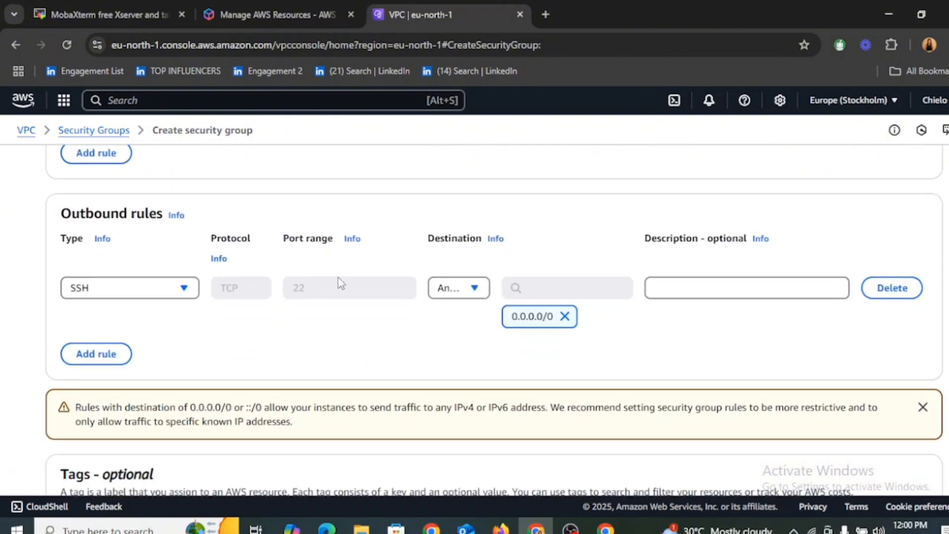
left_click(468, 289)
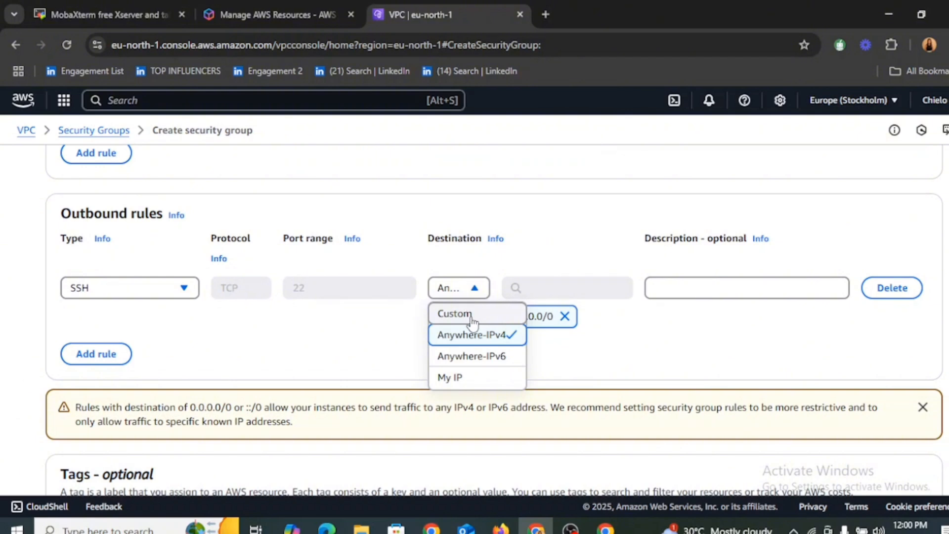
left_click(471, 316)
left_click(563, 295)
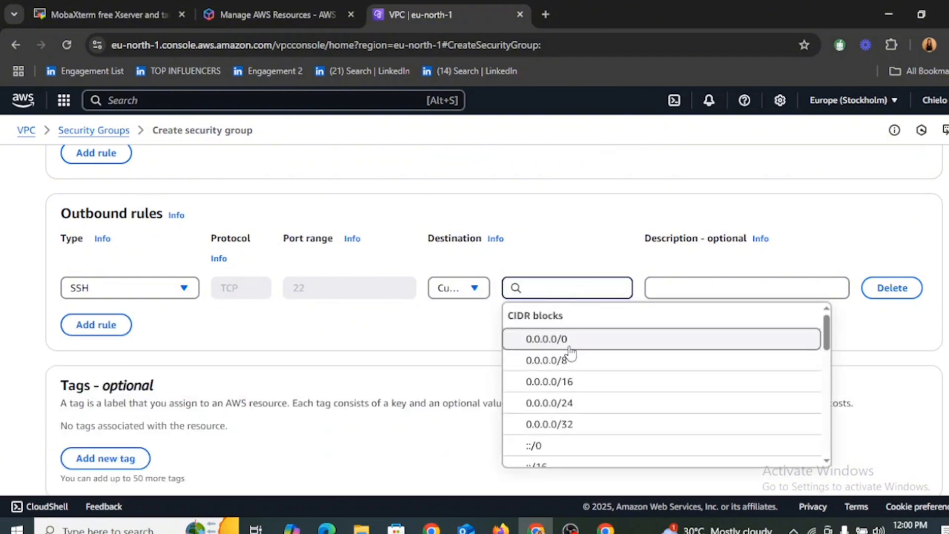
left_click(576, 425)
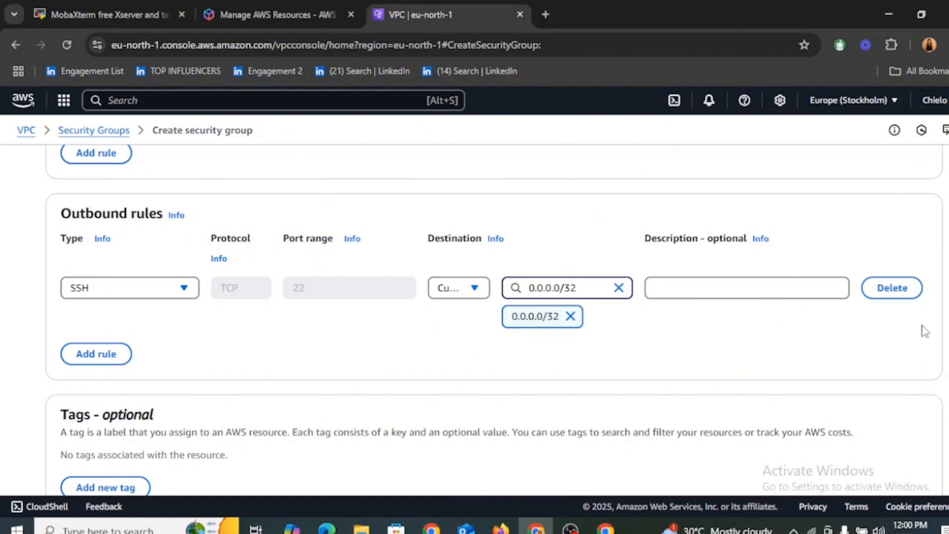
scroll(474, 297, "down", 2)
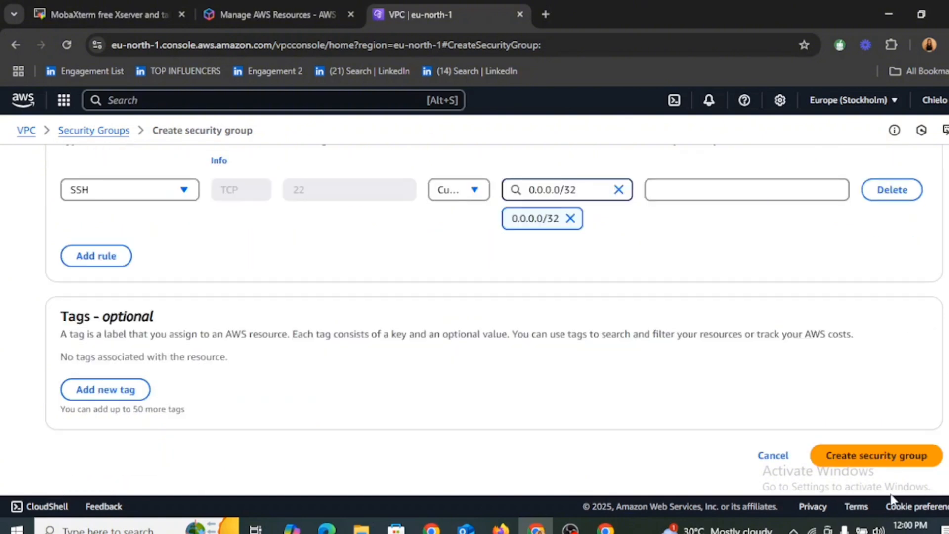
left_click(874, 456)
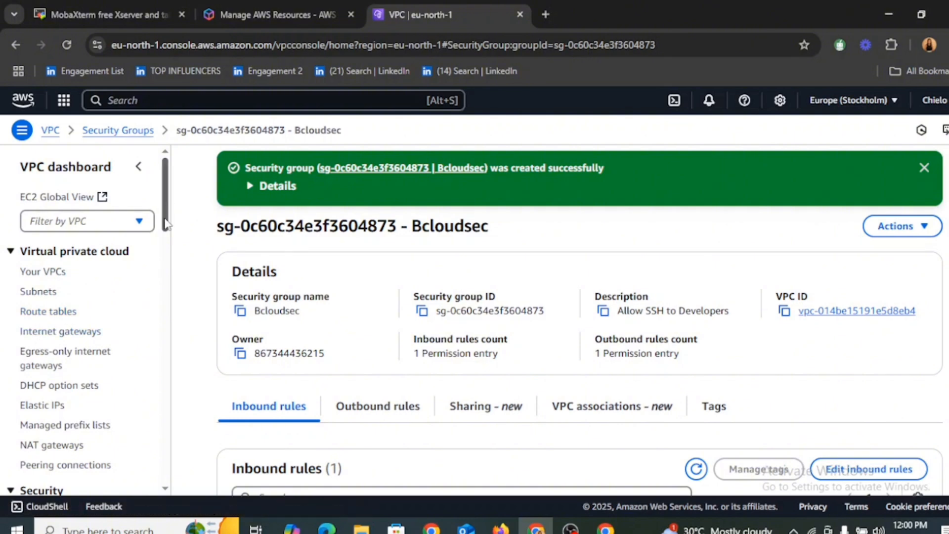
Look over the VPC dashboard's resources by region and open the list of VPCs.
scroll(165, 223, "down", 3)
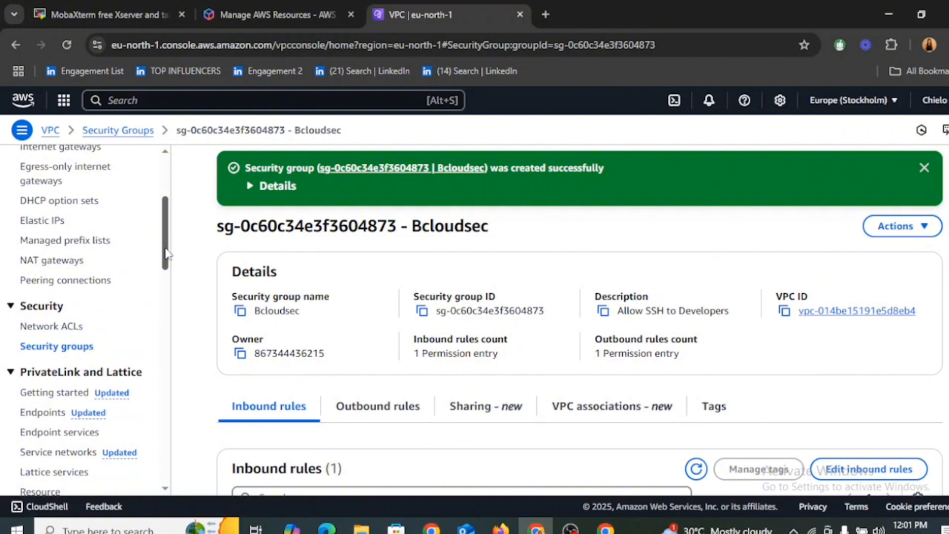
left_click_drag(167, 253, 172, 207)
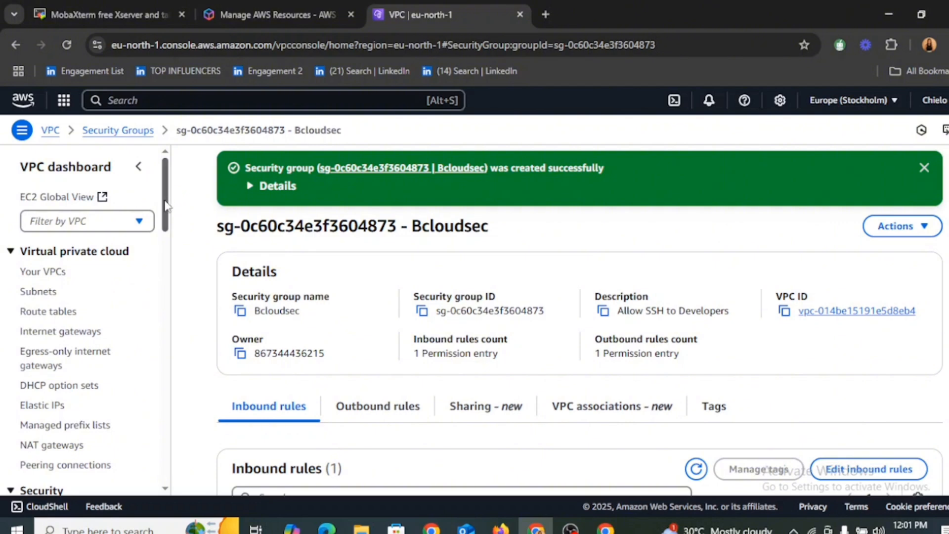
left_click_drag(164, 207, 169, 180)
left_click(72, 255)
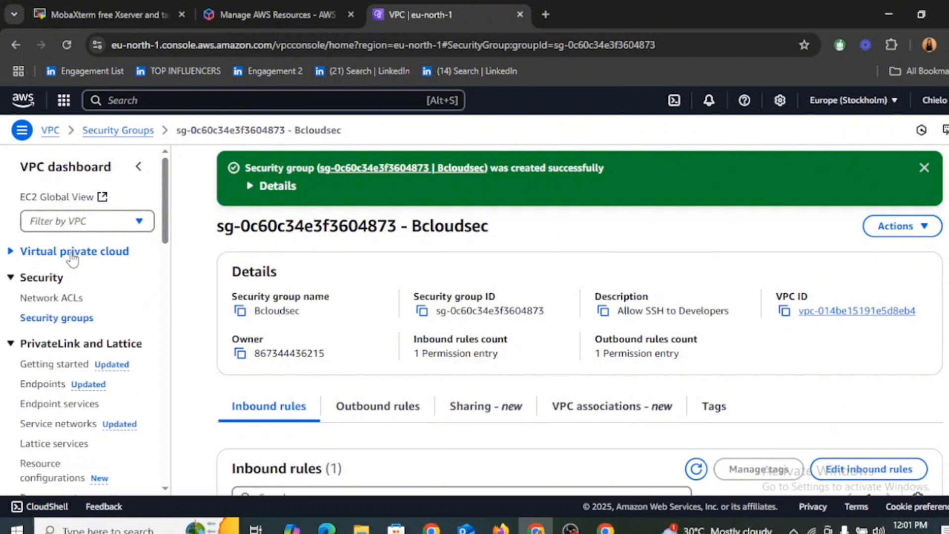
left_click(65, 170)
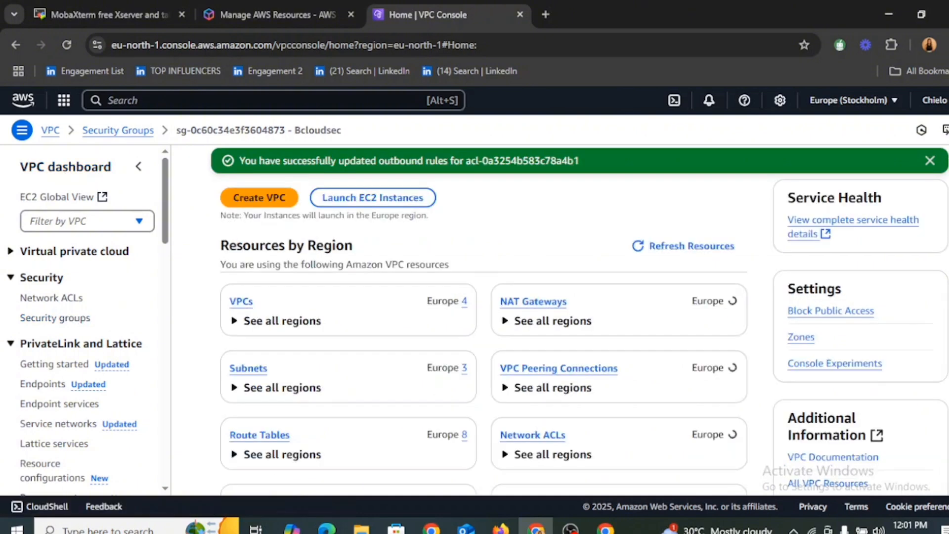
scroll(484, 322, "down", 6)
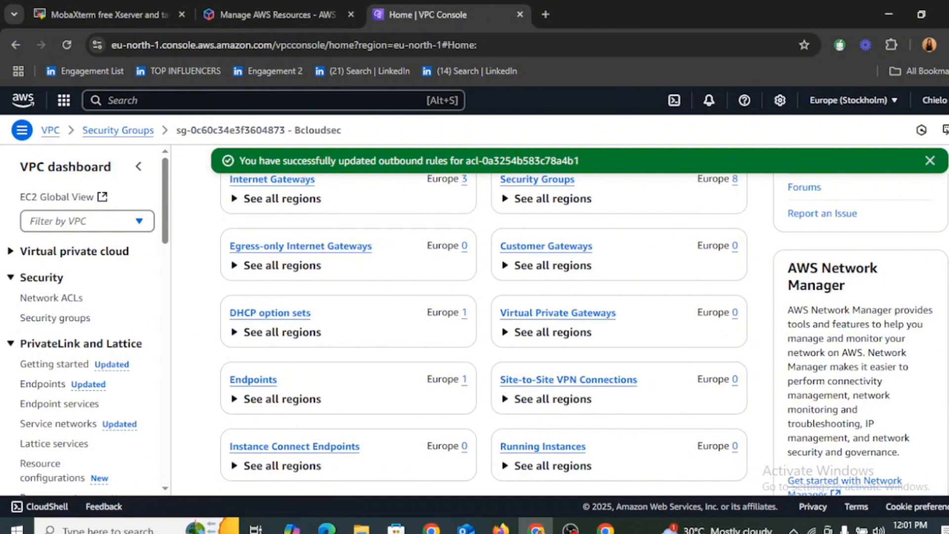
scroll(485, 321, "up", 4)
scroll(235, 299, "up", 2)
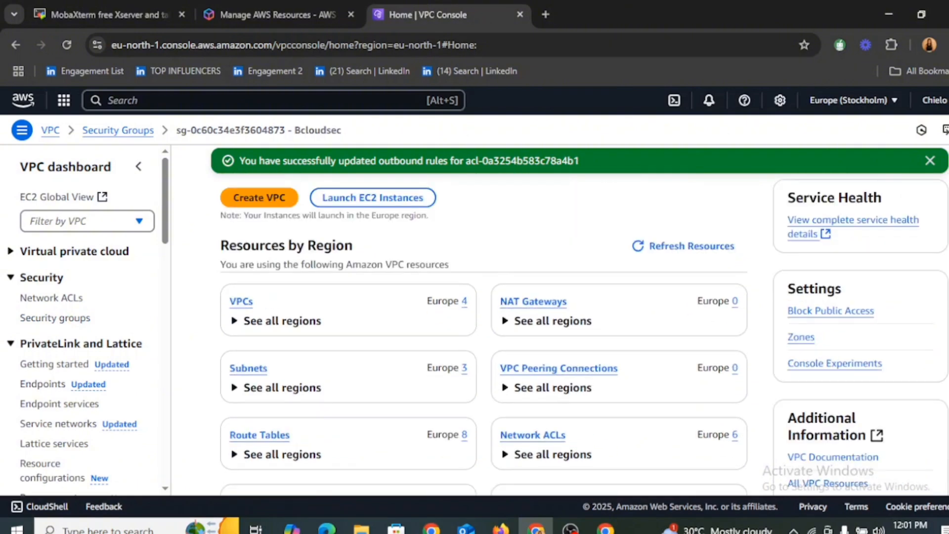
left_click(241, 302)
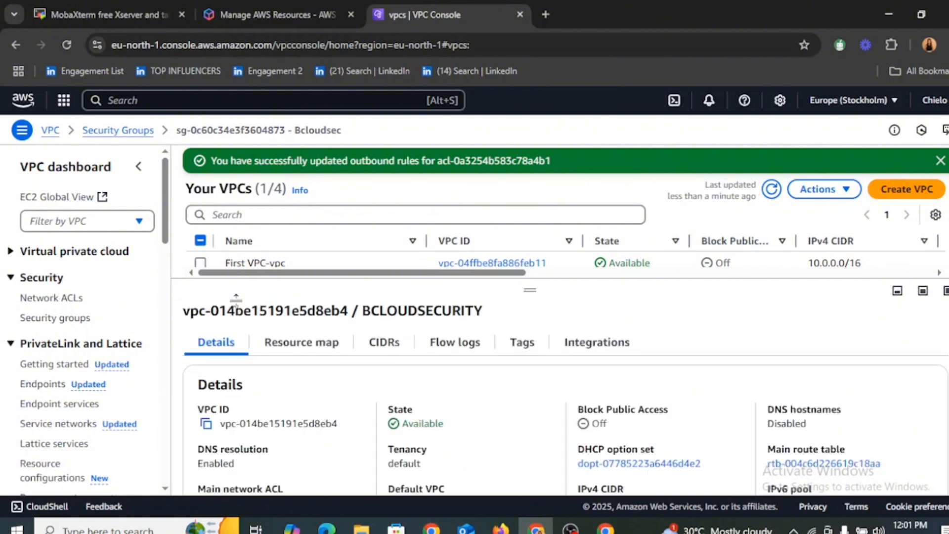
Examine the BCLOUDSECURITY VPC's details and its resource map.
scroll(566, 395, "down", 2)
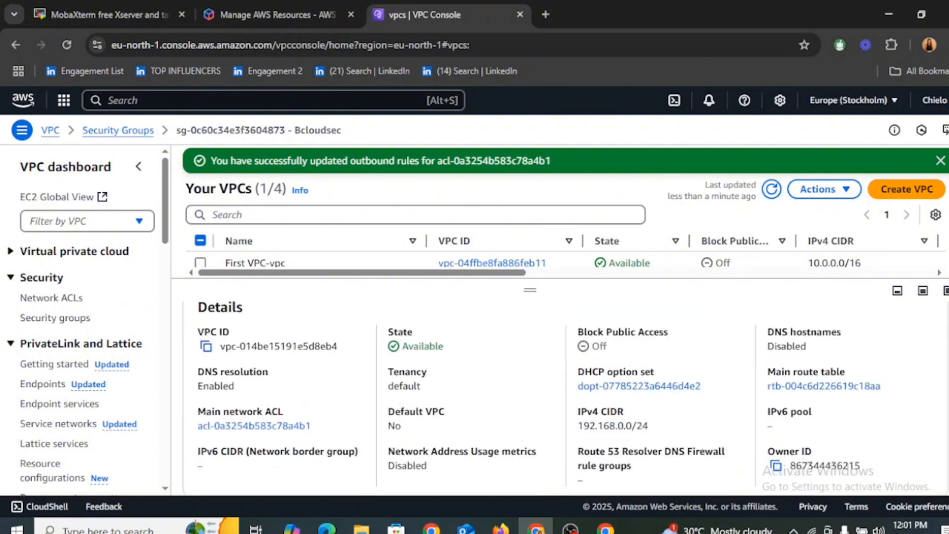
scroll(610, 354, "up", 2)
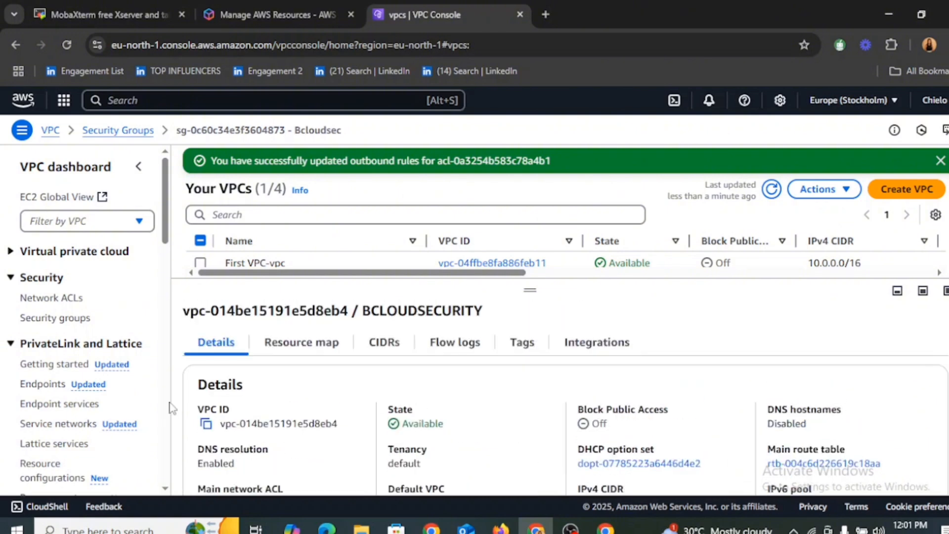
left_click(311, 342)
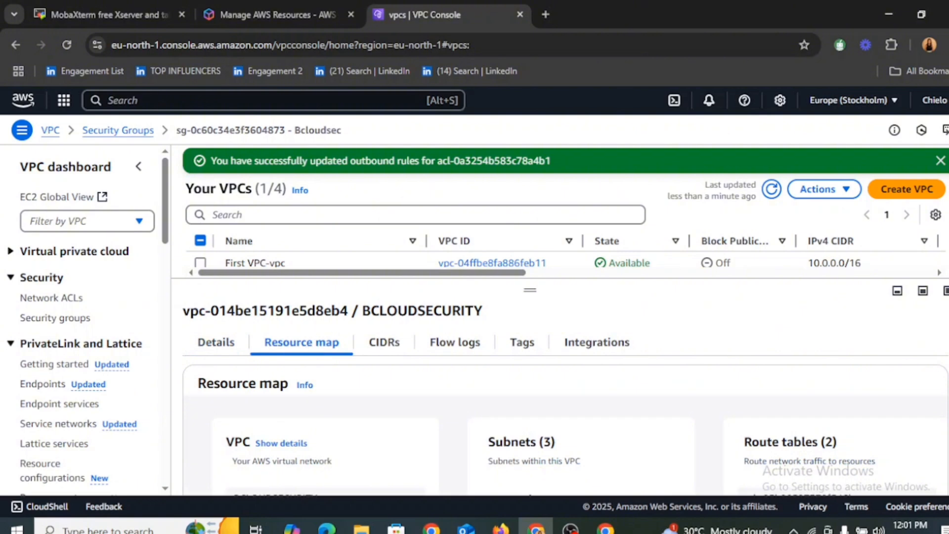
scroll(527, 382, "down", 1)
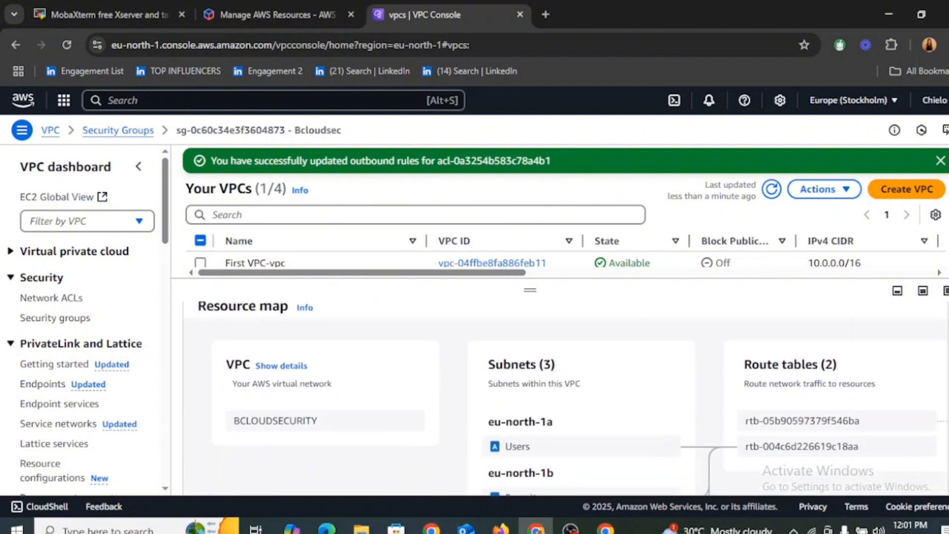